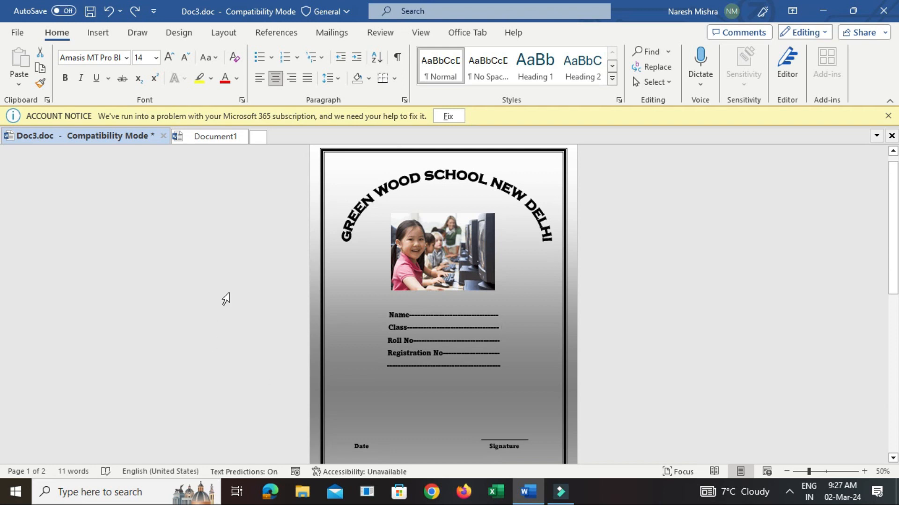
Open the page border settings for the blank Document1 and choose the thick-thin double line style for a box border
left_click(214, 137)
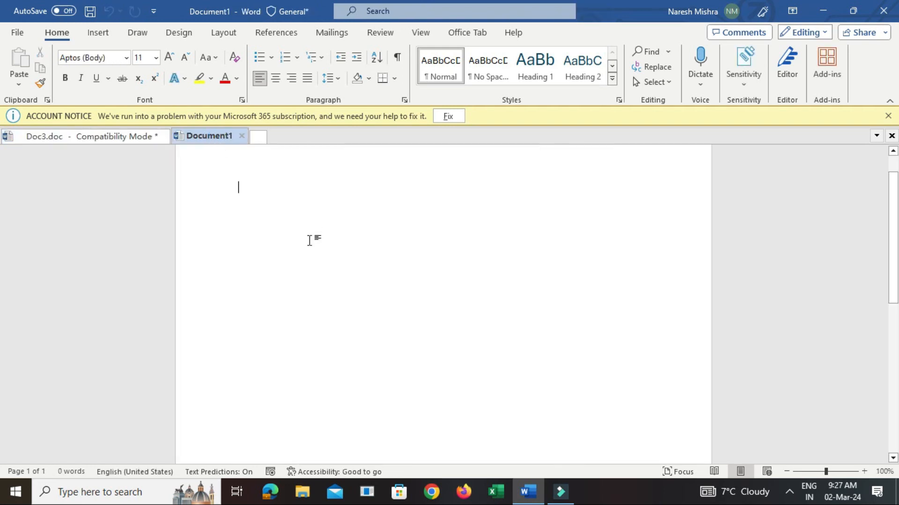
left_click(176, 37)
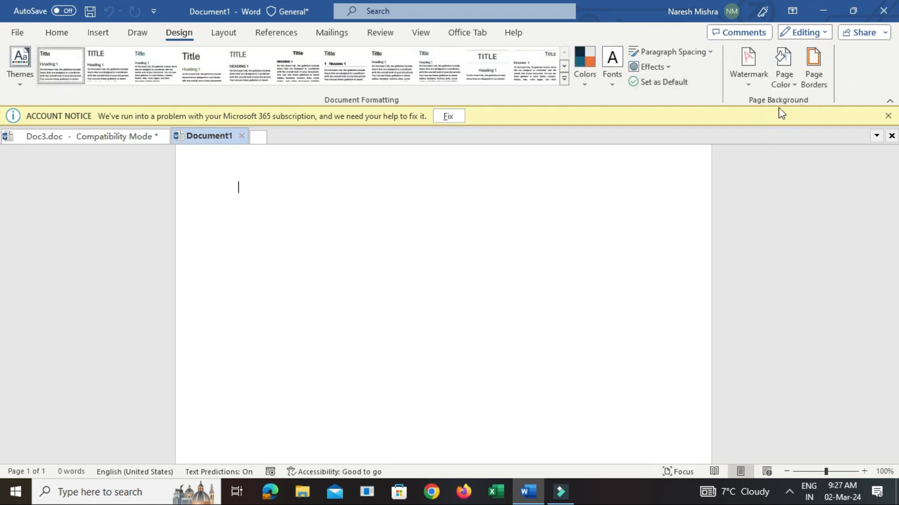
left_click(814, 71)
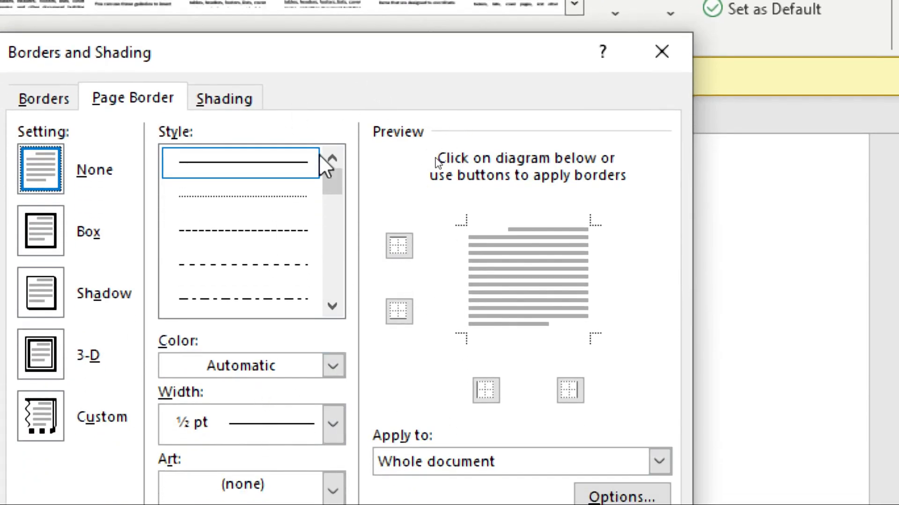
left_click_drag(335, 186, 340, 226)
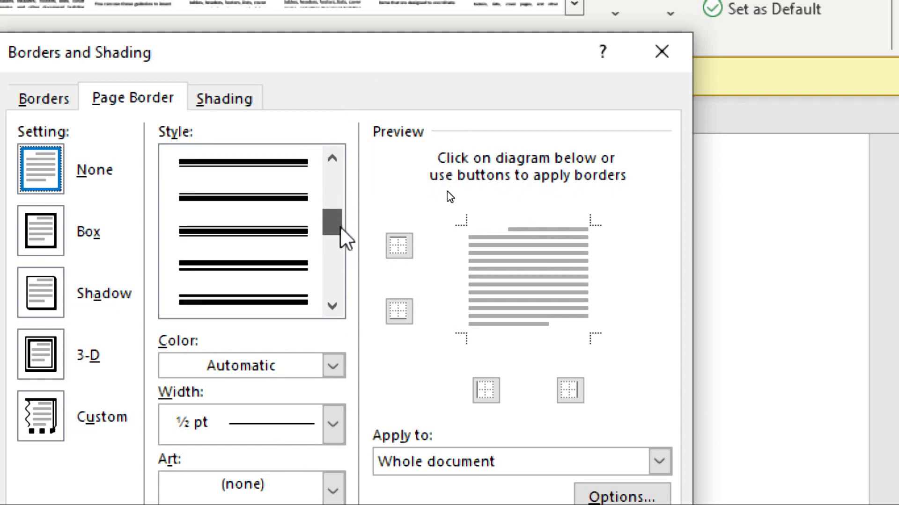
left_click(281, 279)
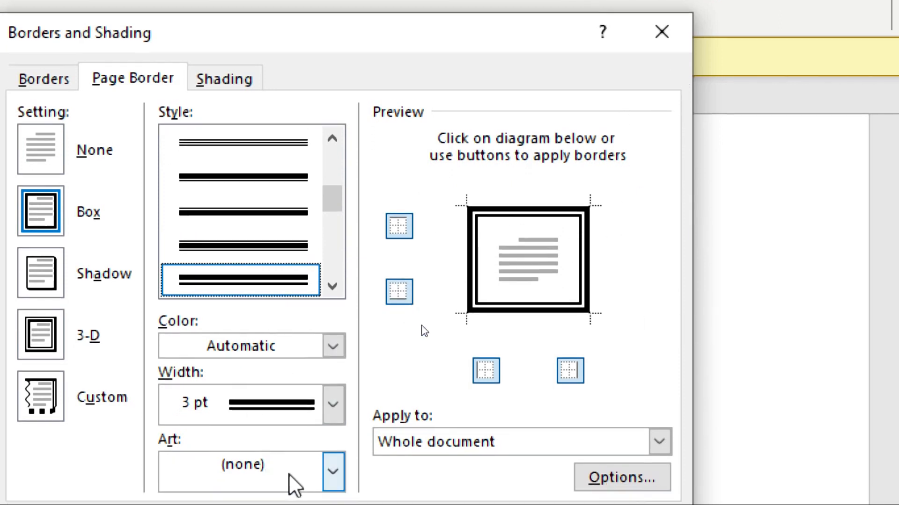
Set the page border's width to 4 ½ pt and apply the border to the whole document
left_click(333, 345)
left_click(332, 341)
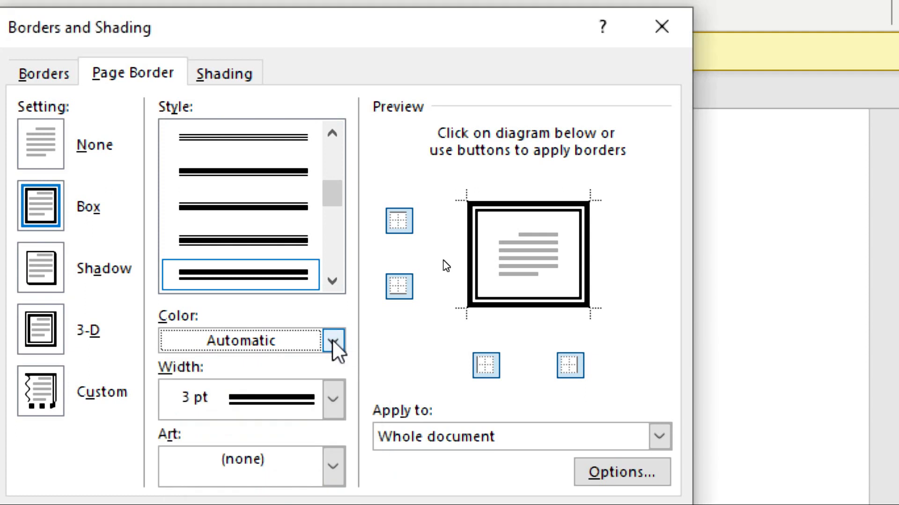
left_click(330, 400)
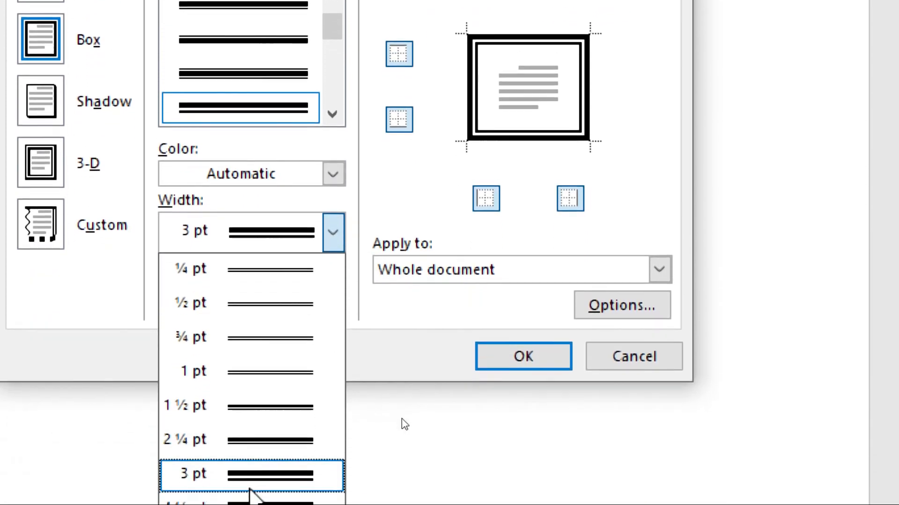
left_click(247, 494)
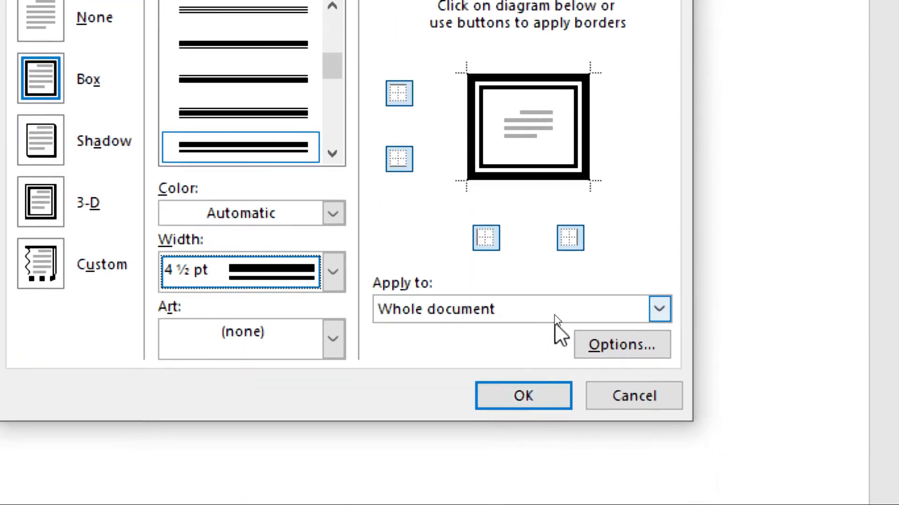
left_click(524, 397)
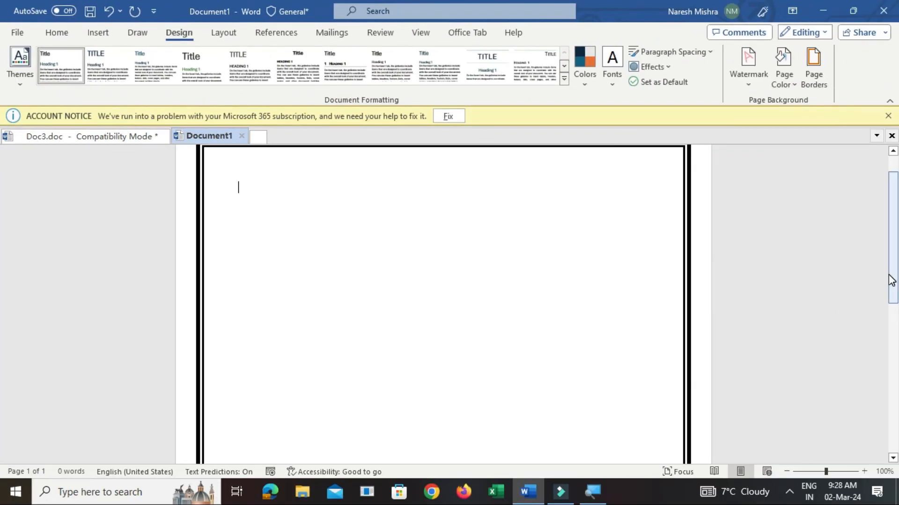
View the bordered page and compare it with the school page layout in Doc3.doc
scroll(891, 283, "up", 2)
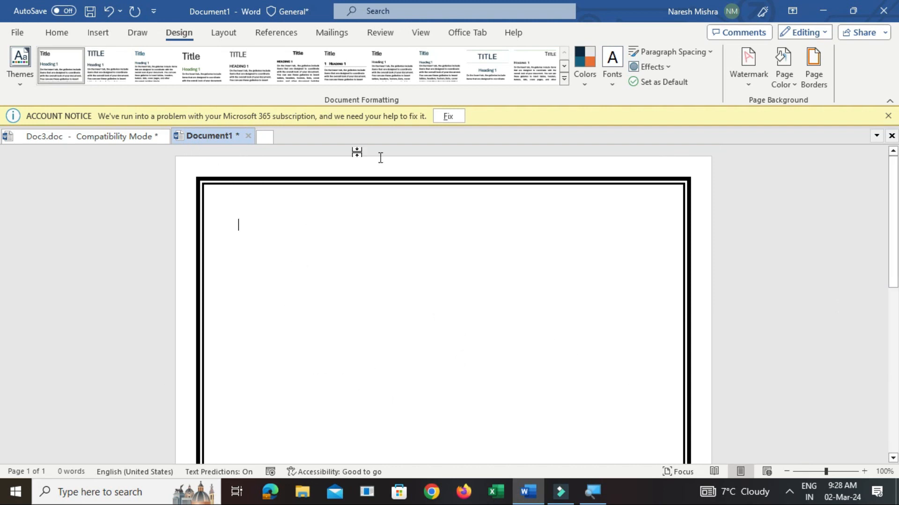
left_click(106, 138)
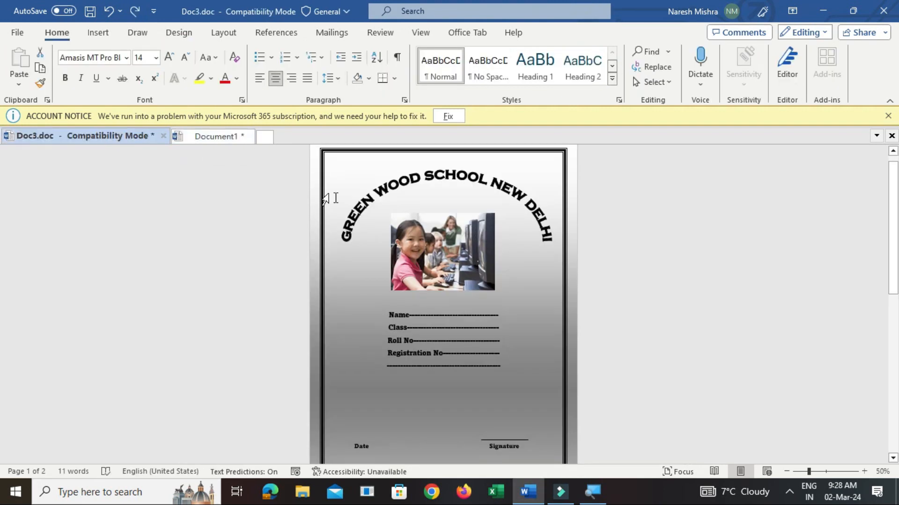
left_click(232, 137)
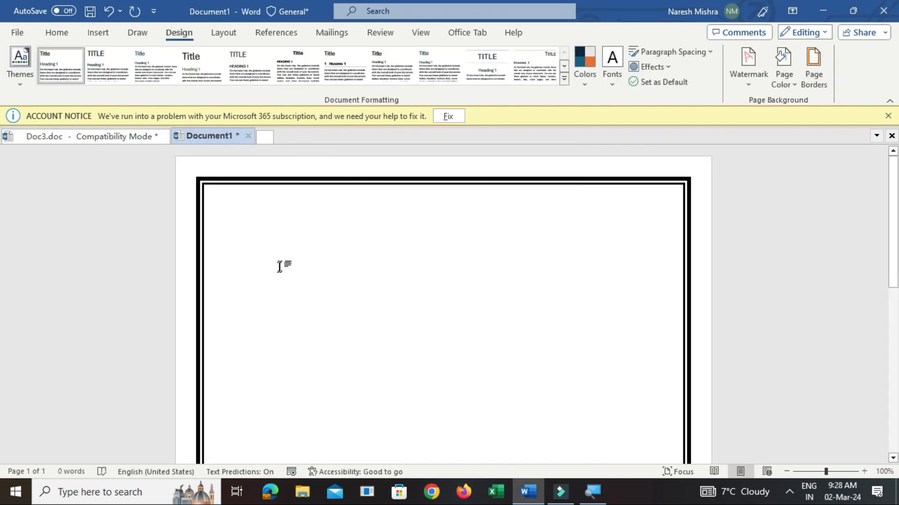
left_click(62, 40)
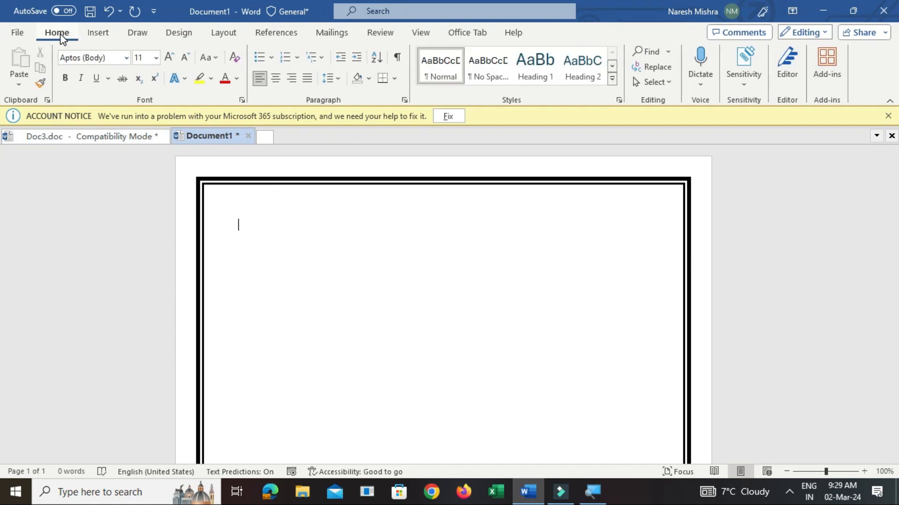
left_click(98, 35)
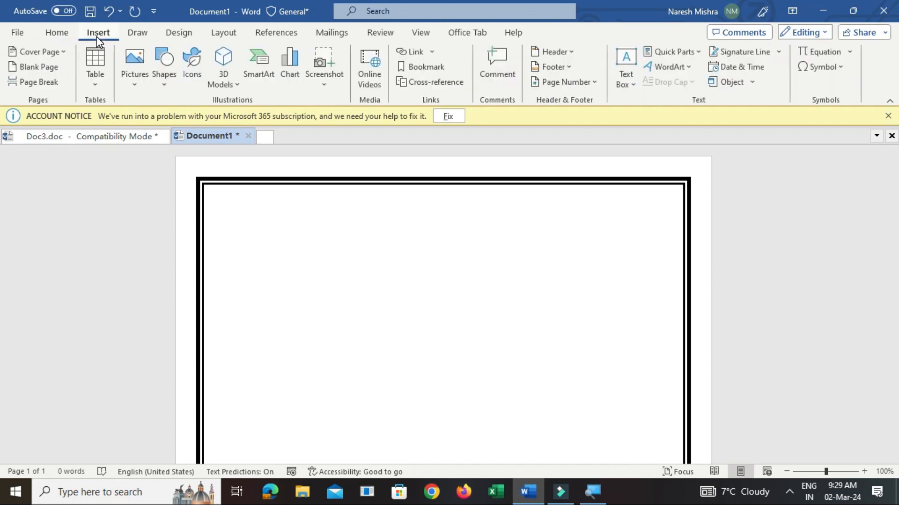
left_click(670, 66)
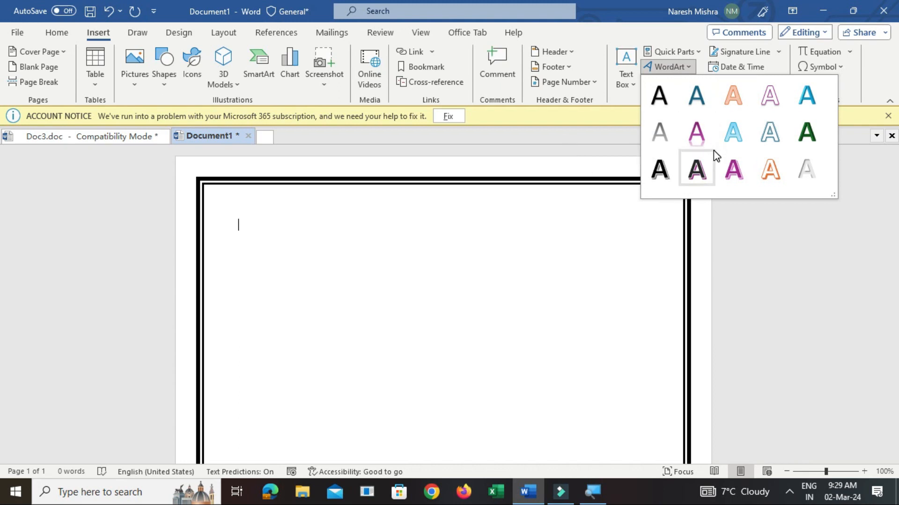
left_click(536, 210)
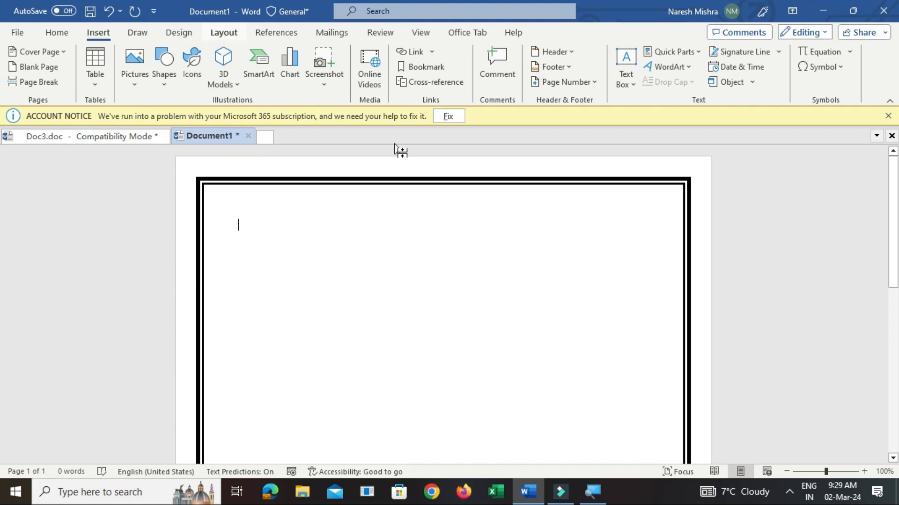
Save the document to the Desktop as Doc4.doc in Word 97-2003 Document format
left_click(19, 33)
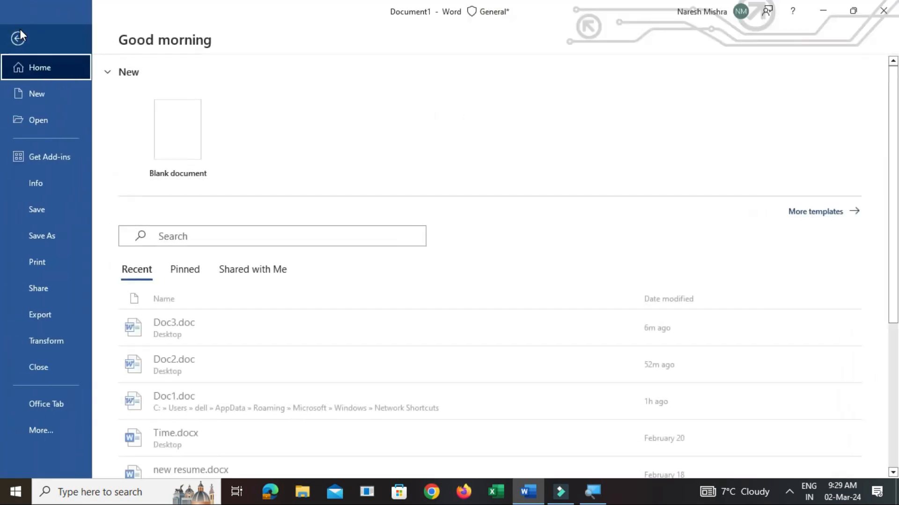
left_click(54, 237)
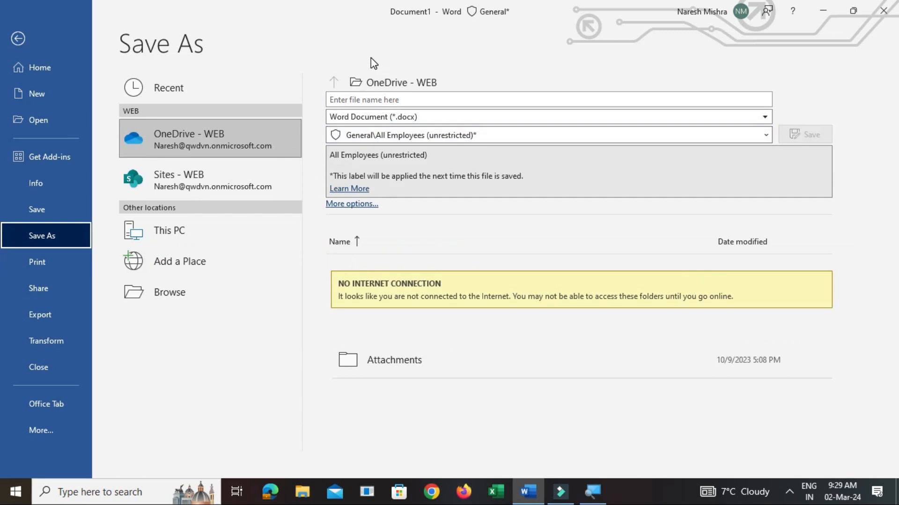
left_click(368, 83)
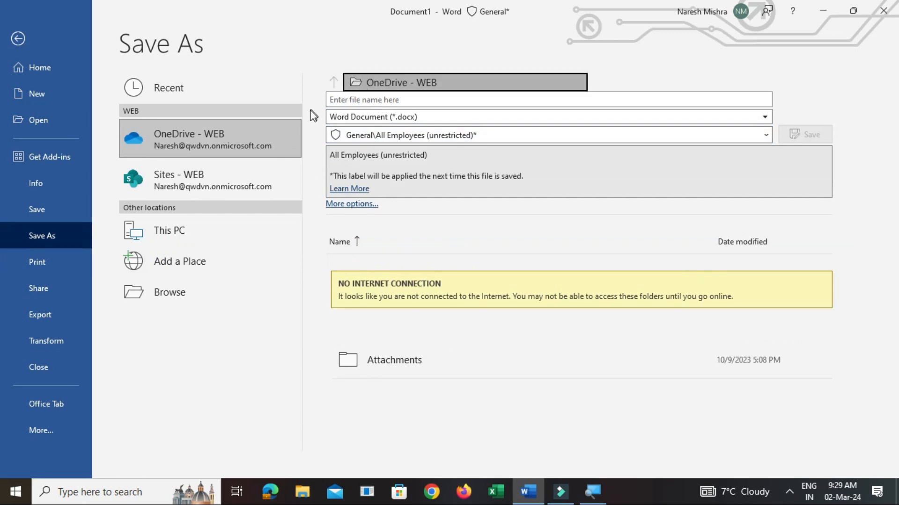
left_click(354, 87)
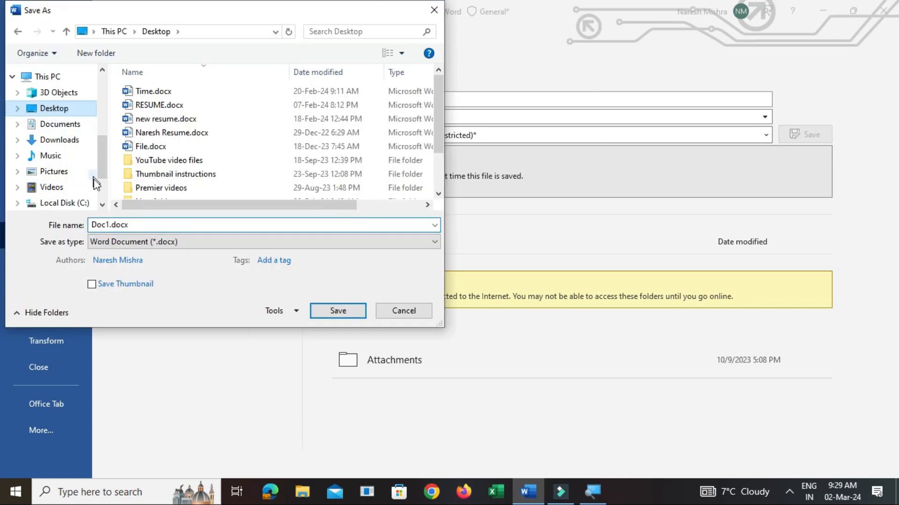
left_click(116, 244)
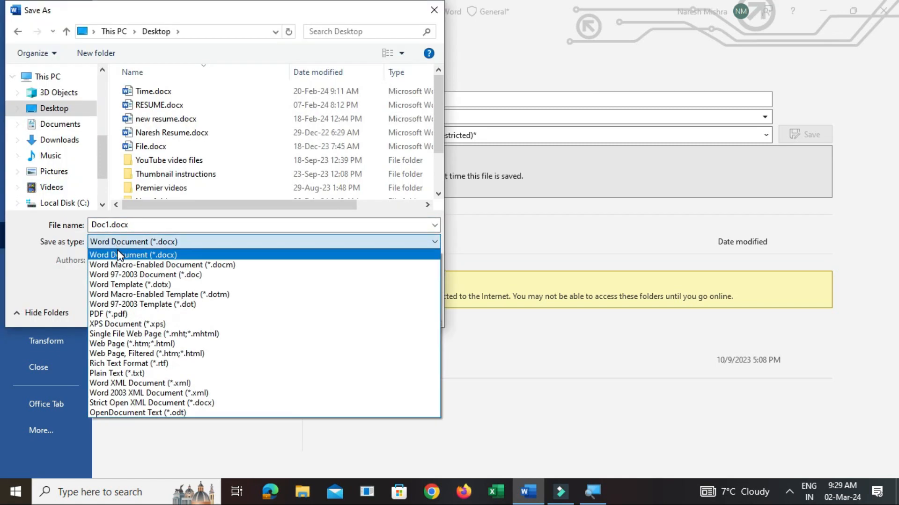
left_click(122, 275)
double_click(111, 225)
left_click(111, 224)
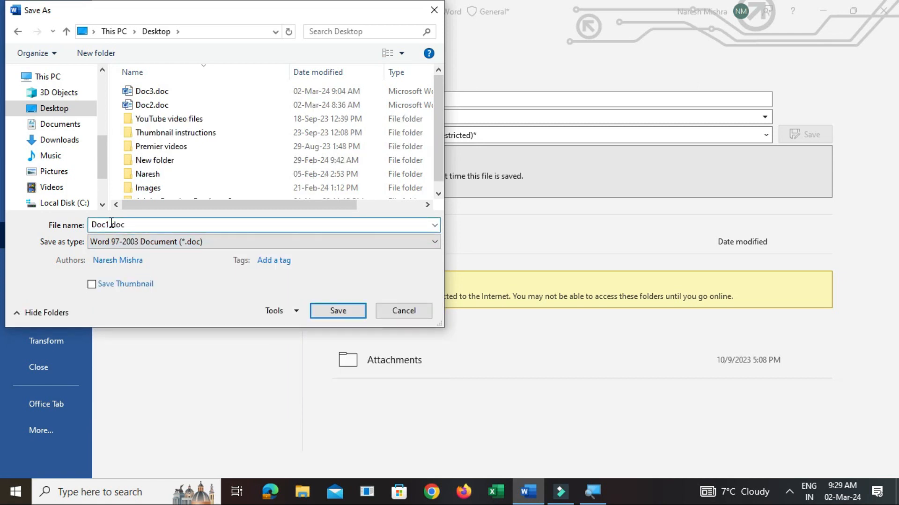
key("BackSpace")
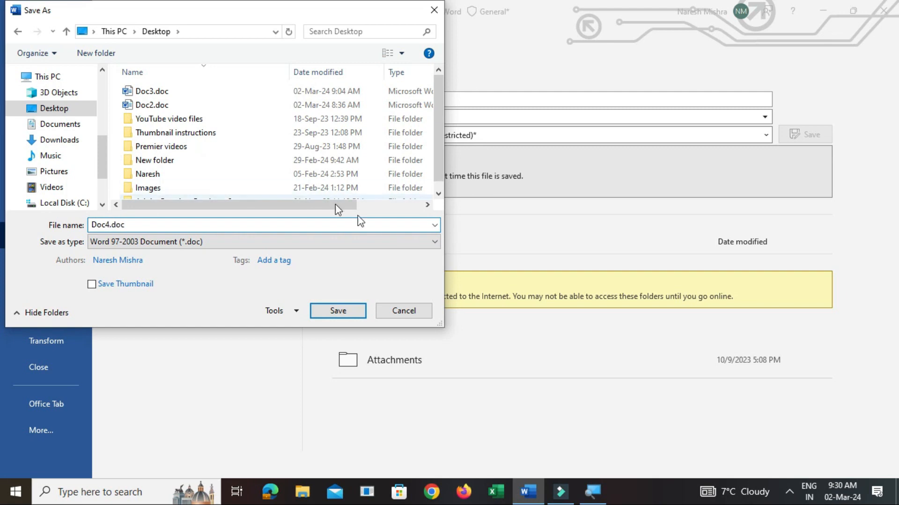
left_click(332, 316)
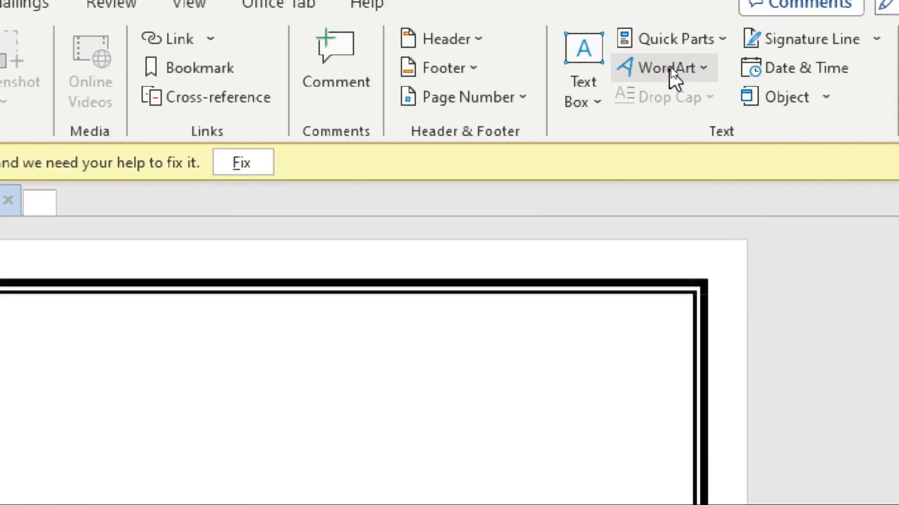
Start a WordArt in the plain black arched style with the Copperplate Gothic Bold font at size 54
left_click(672, 69)
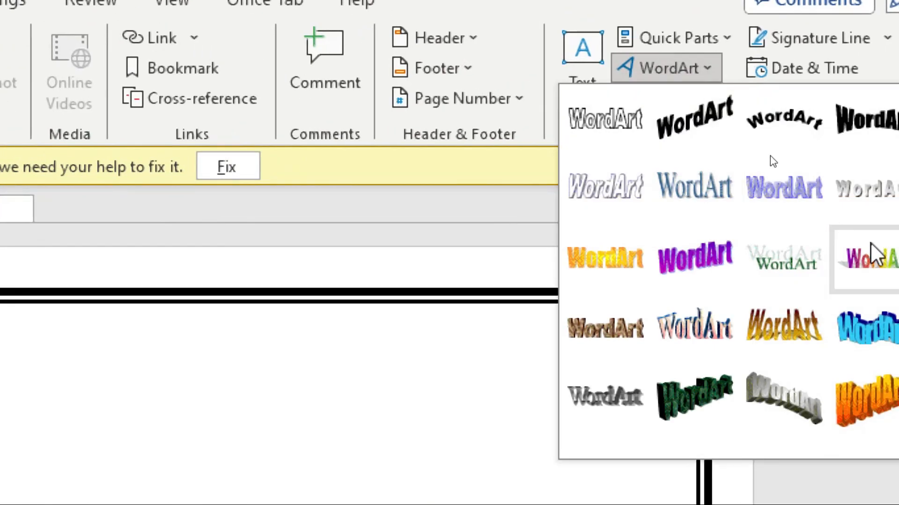
left_click(783, 120)
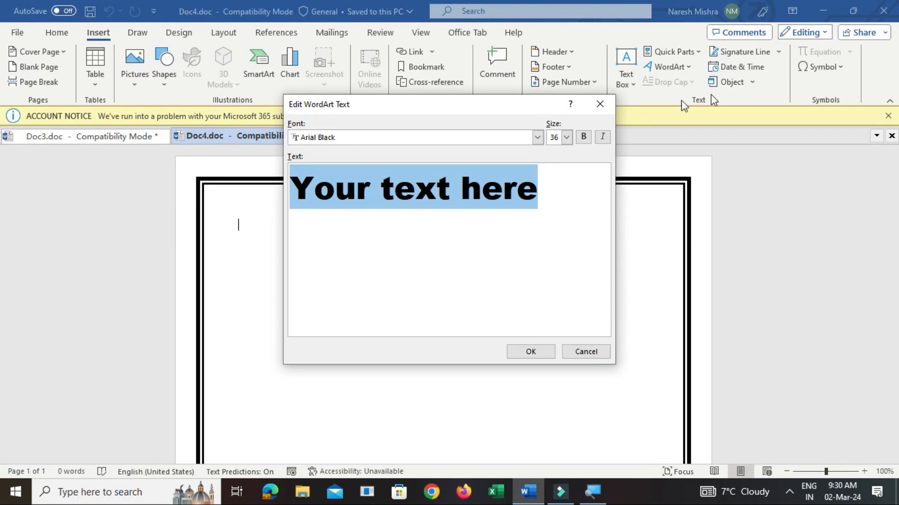
left_click(538, 138)
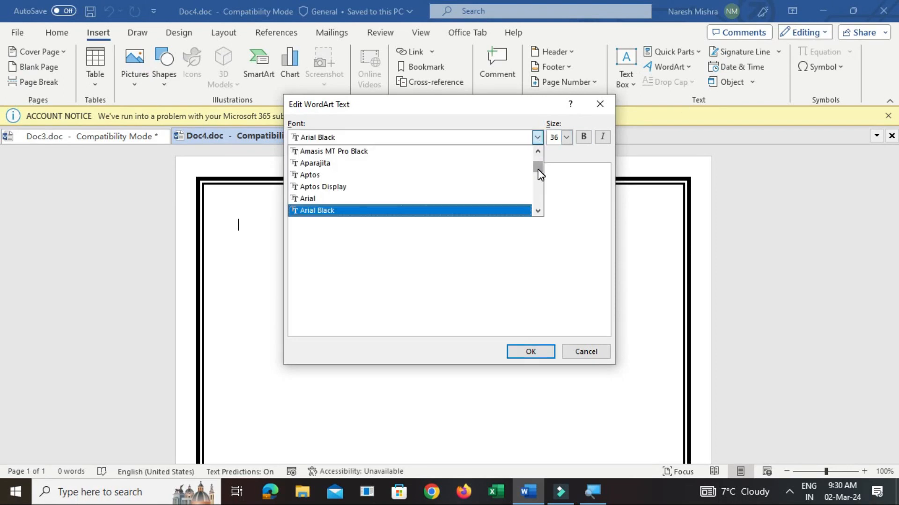
left_click_drag(538, 171, 538, 179)
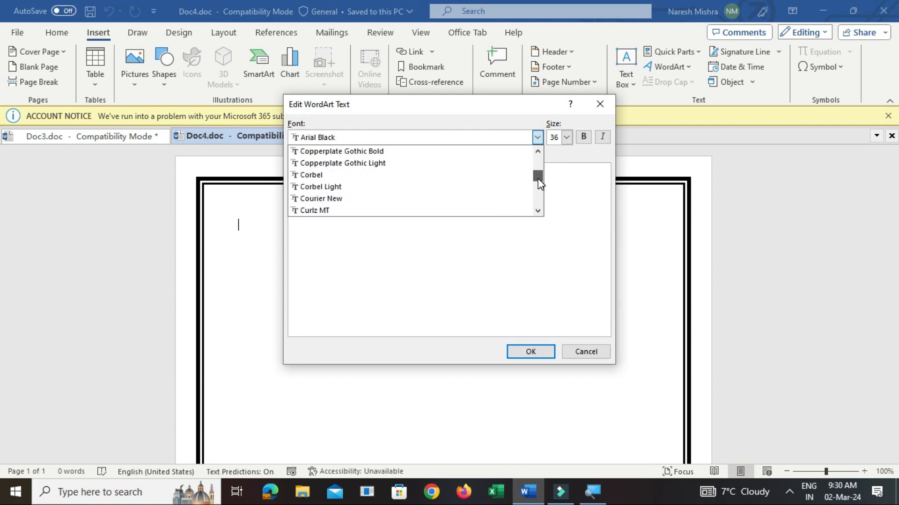
left_click(361, 156)
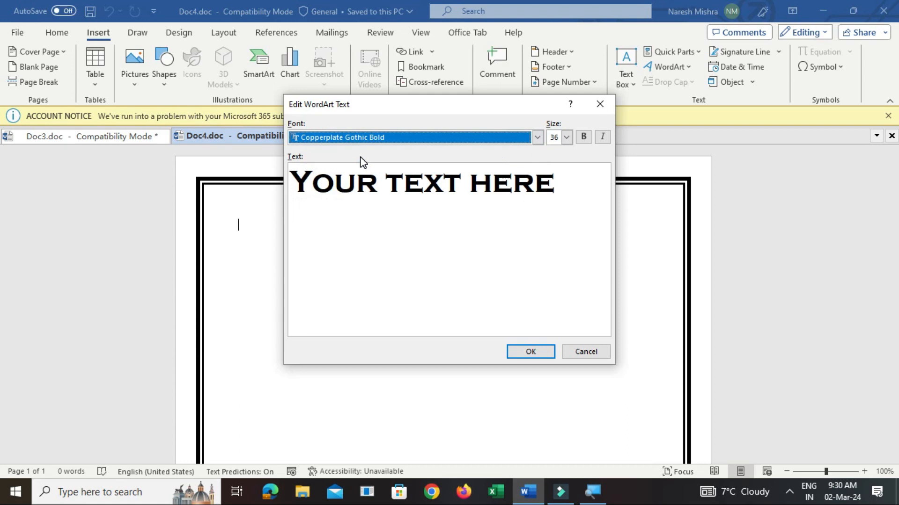
left_click(565, 141)
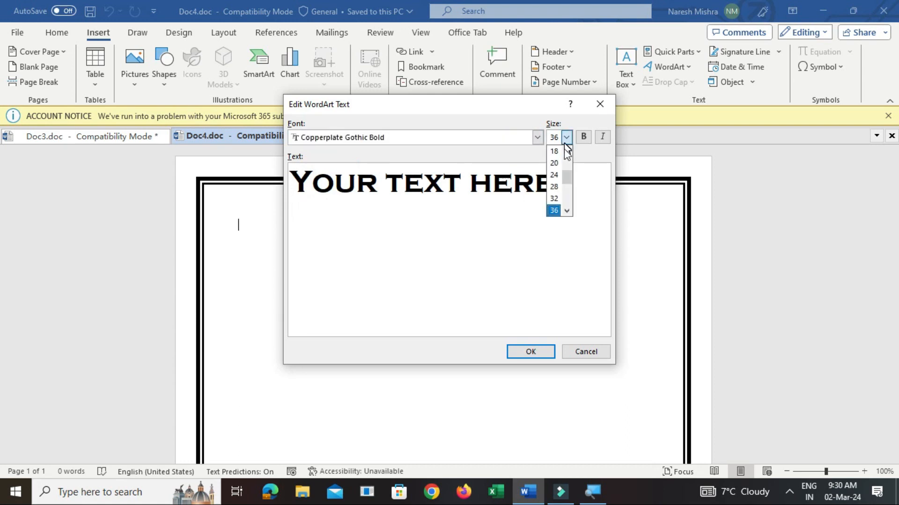
scroll(566, 209, "down", 2)
left_click(554, 199)
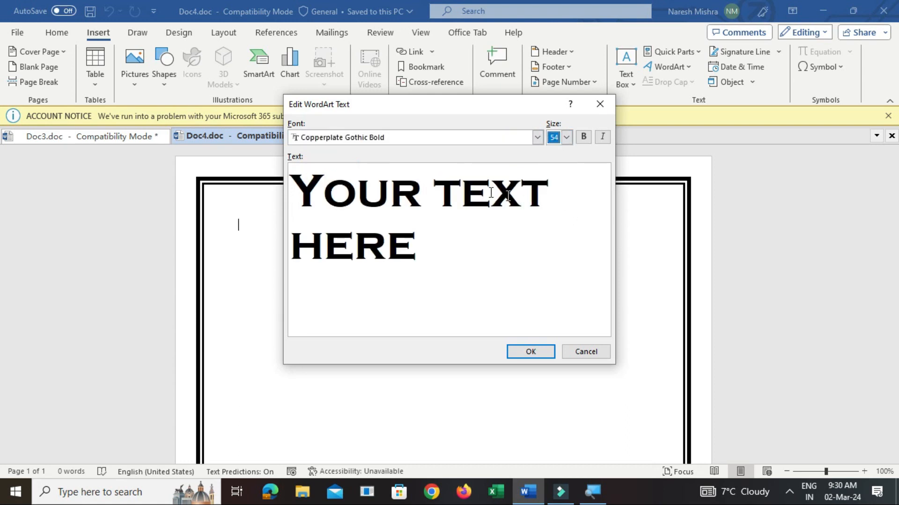
Replace the WordArt placeholder text with "GREEN WOOD SCHOOL NEW DELHI" and place it on the page
left_click_drag(421, 248, 290, 189)
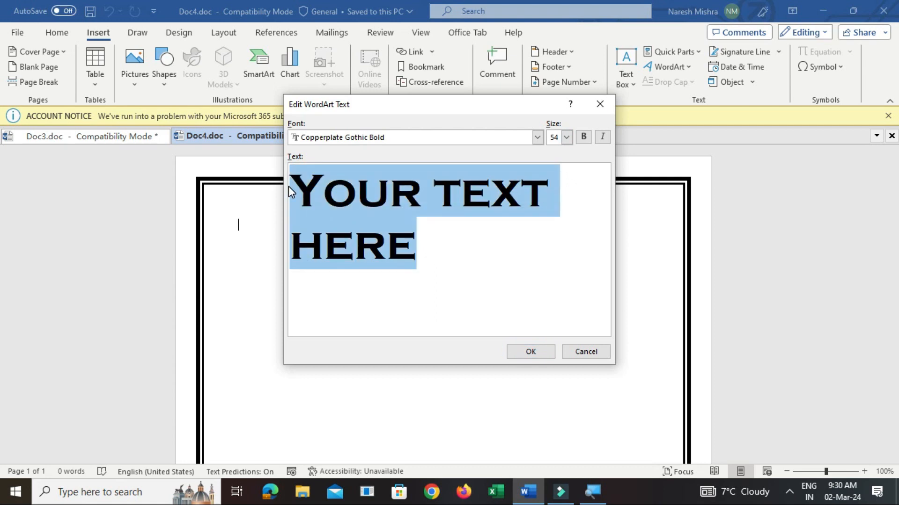
type("GREEN WOOD ")
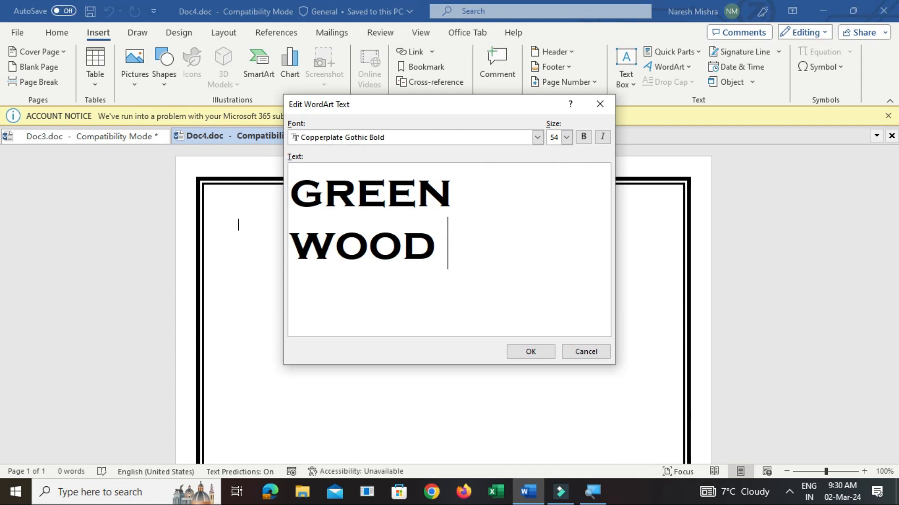
type("SCHOOL NEW DELHI")
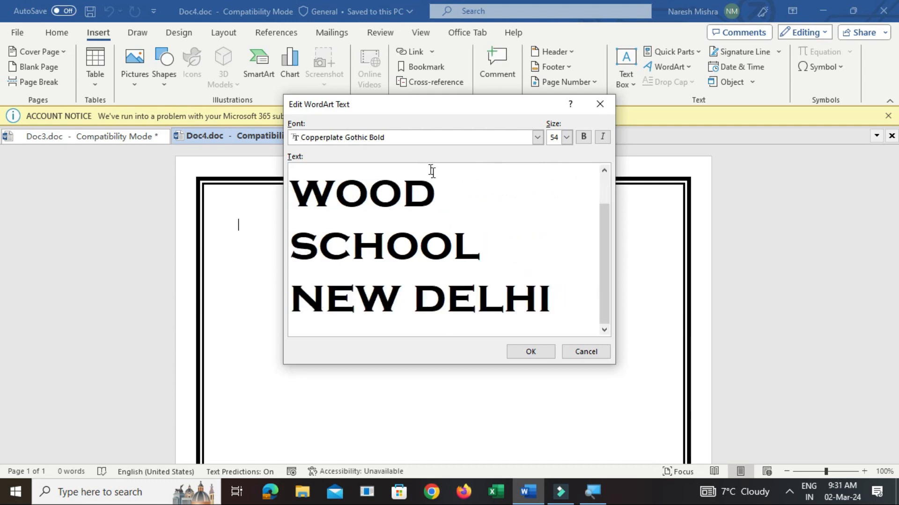
mouse_move(604, 280)
left_mouse_down()
mouse_move(623, 279)
mouse_move(608, 282)
left_mouse_up()
left_click(540, 352)
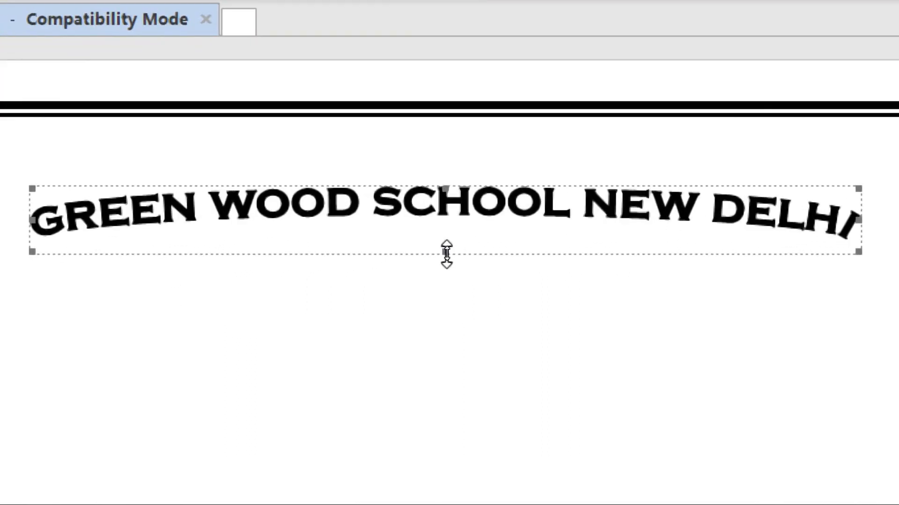
Stretch the WordArt title downward into a tall arch about 5.78 inches high
left_click_drag(446, 252, 484, 490)
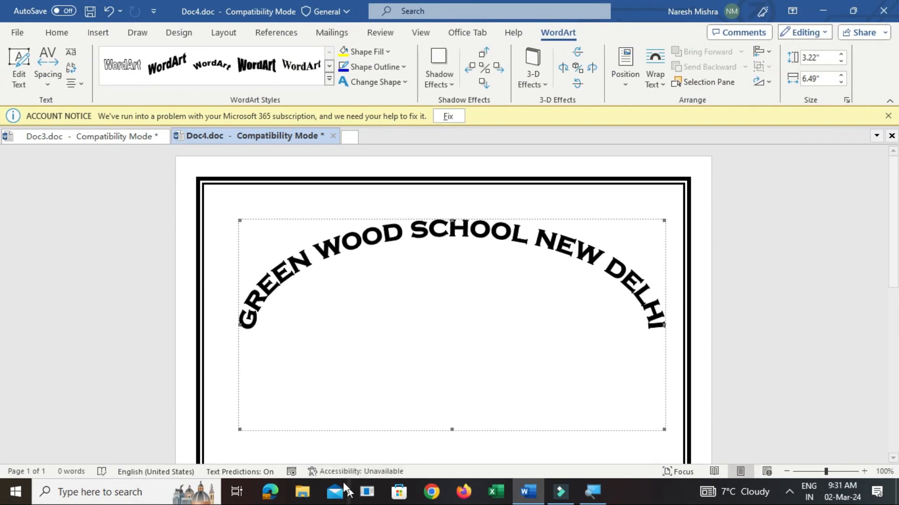
left_click_drag(451, 429, 455, 461)
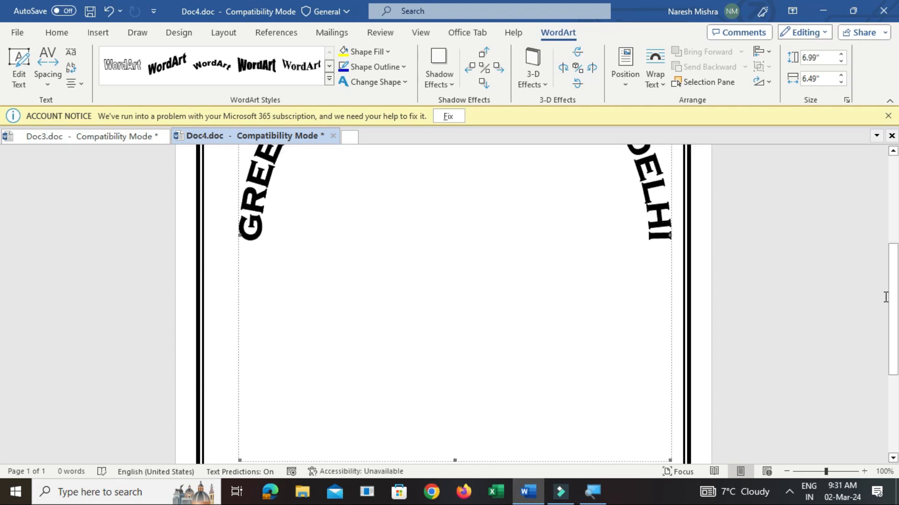
scroll(2, 197, "up", 4)
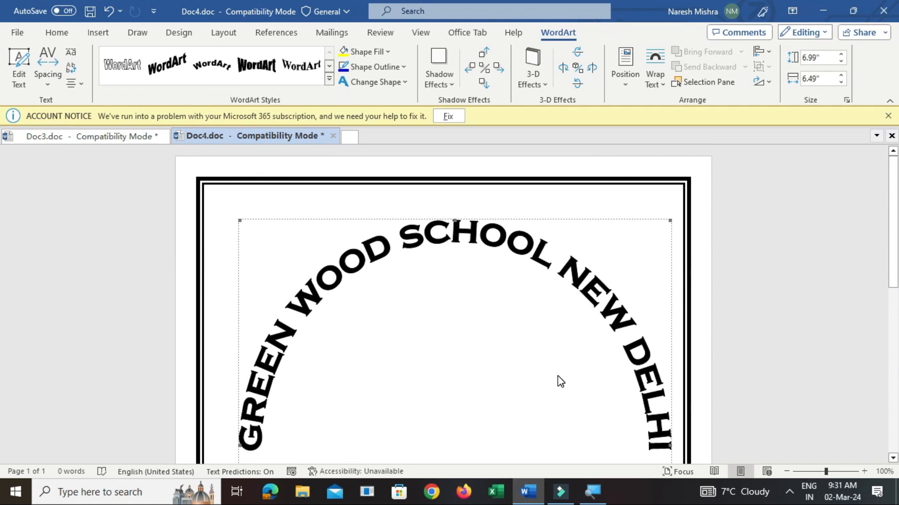
scroll(2, 248, "down", 1)
left_click(486, 241)
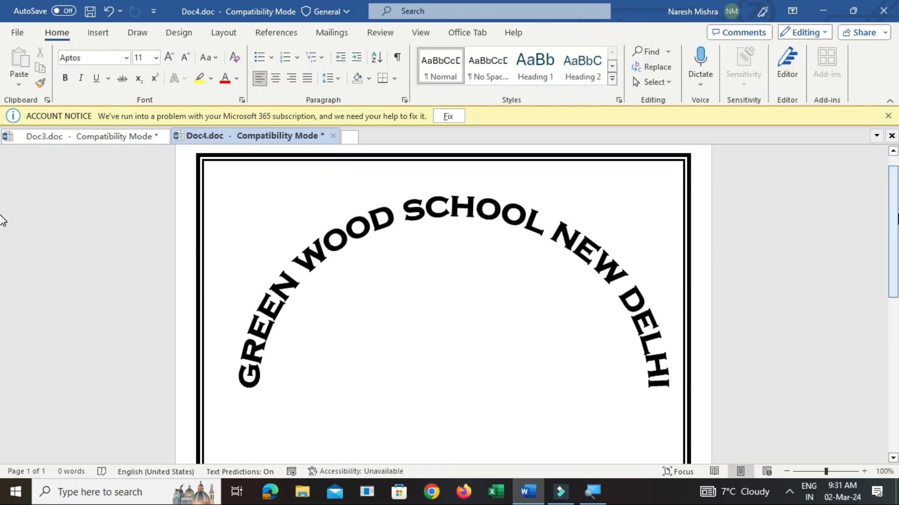
Set the text wrapping of the arched WordArt title to Tight
left_click(473, 213)
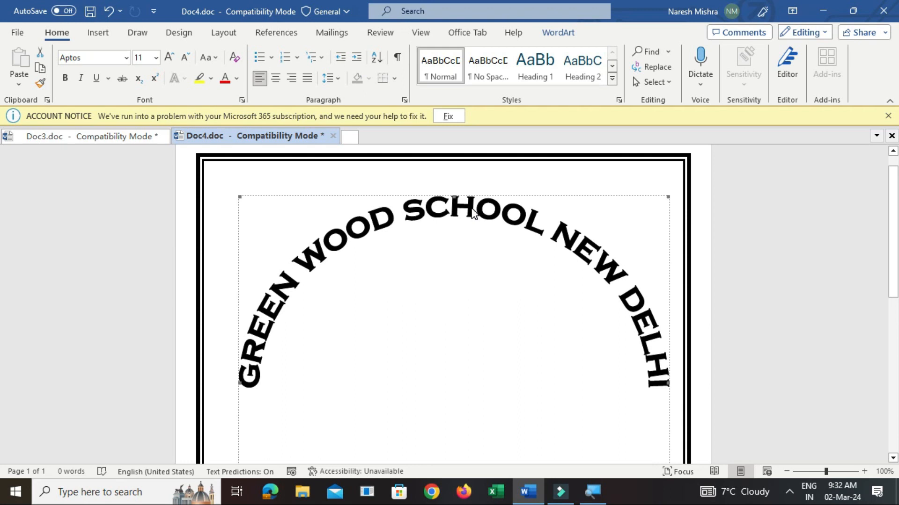
left_click(553, 35)
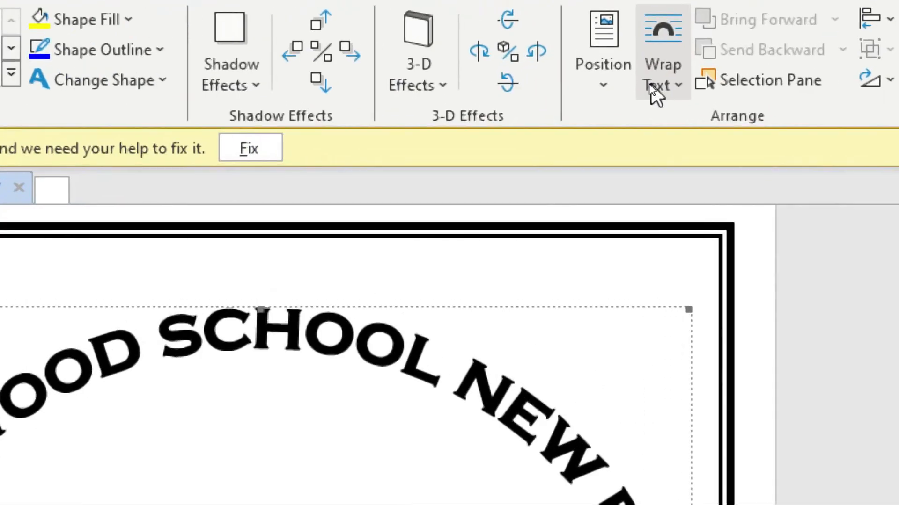
left_click(665, 85)
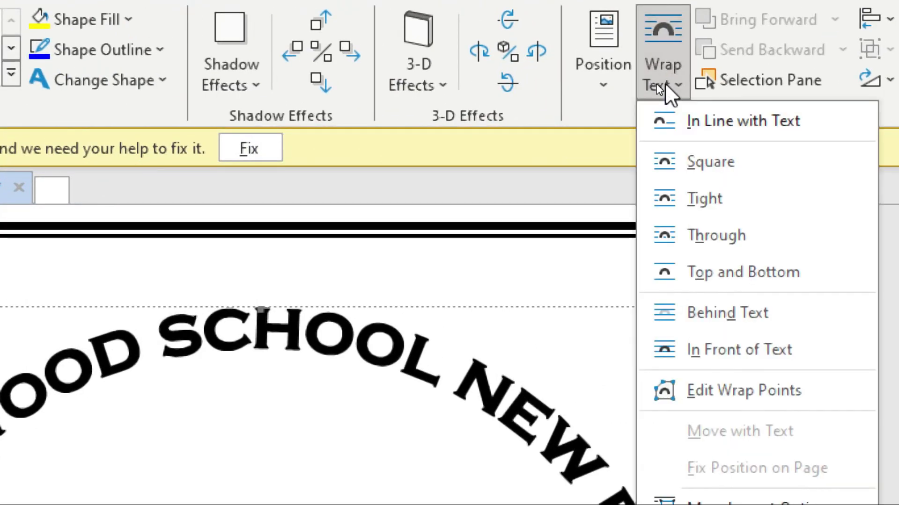
left_click(699, 198)
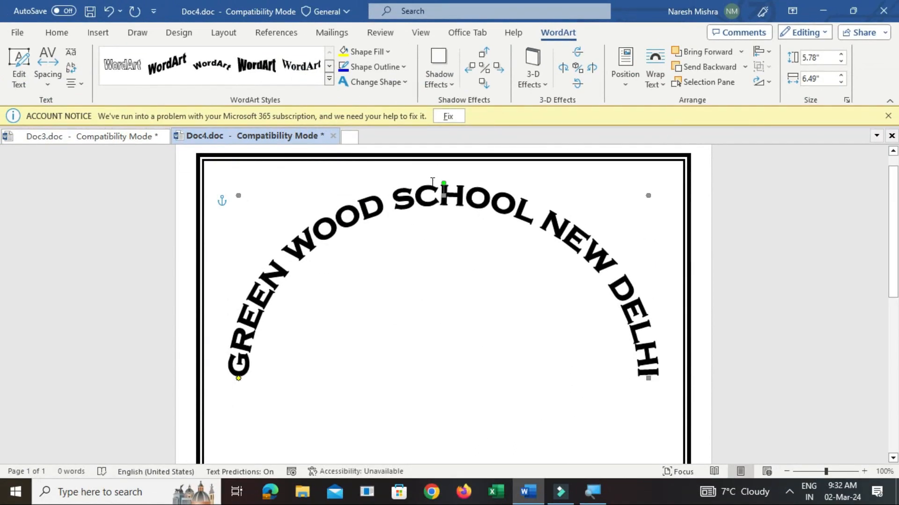
Nudge the arched title down slightly from the upper page border and deselect it
key("Down")
key("Down")
key("Down")
key("Down")
key("Down")
key("Down")
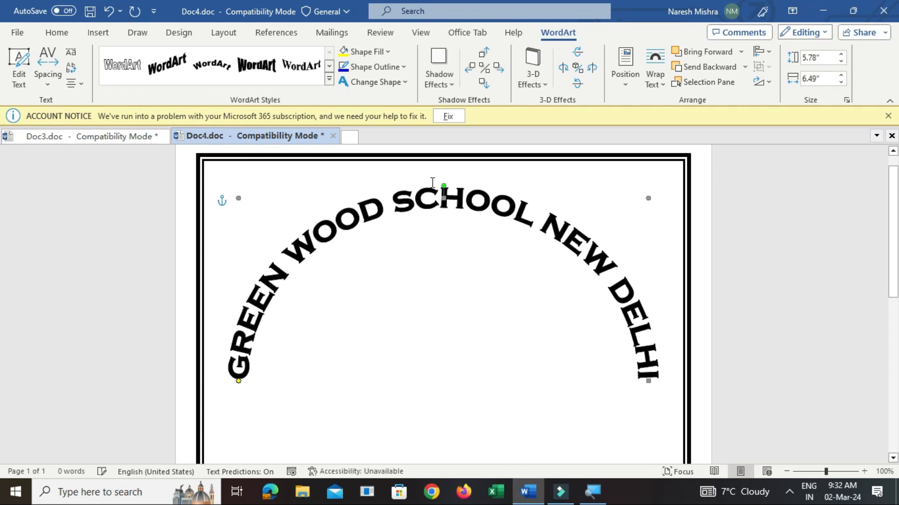
key("Down")
key("Down")
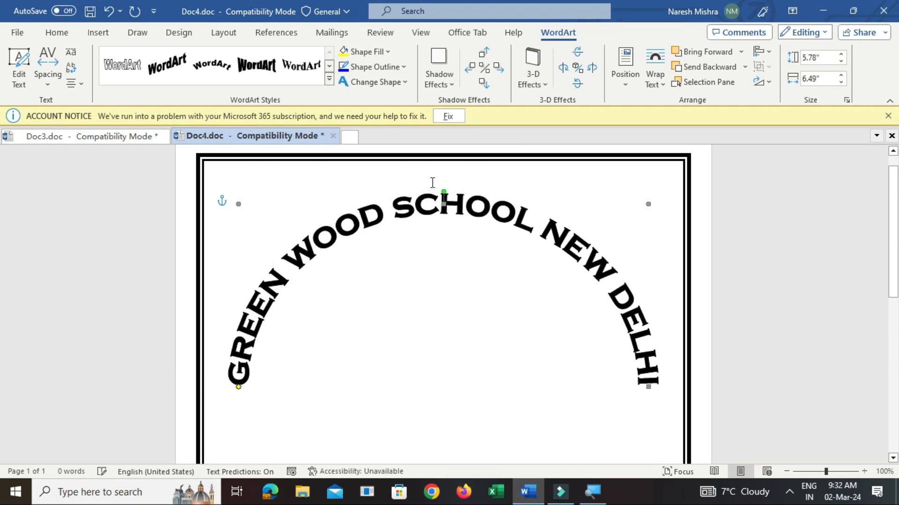
key("Escape")
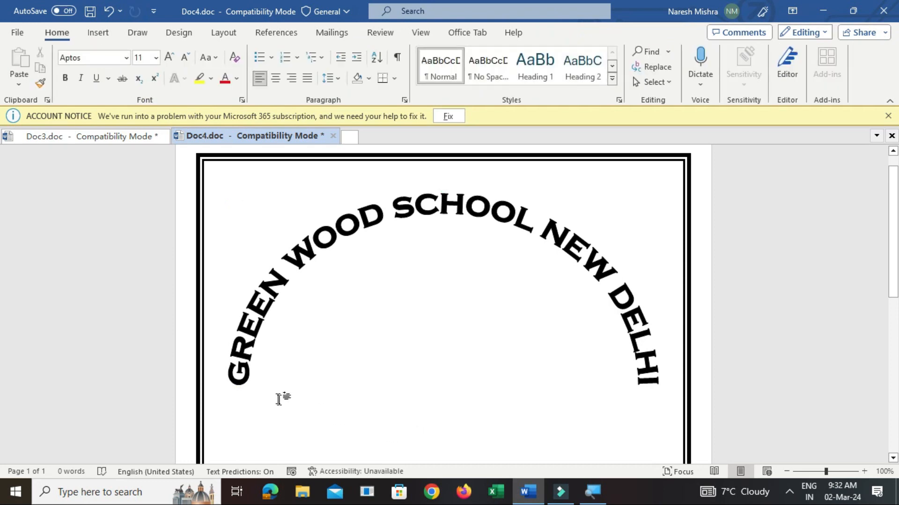
Center the empty paragraph below the arched title and place the cursor there
triple_click(434, 395)
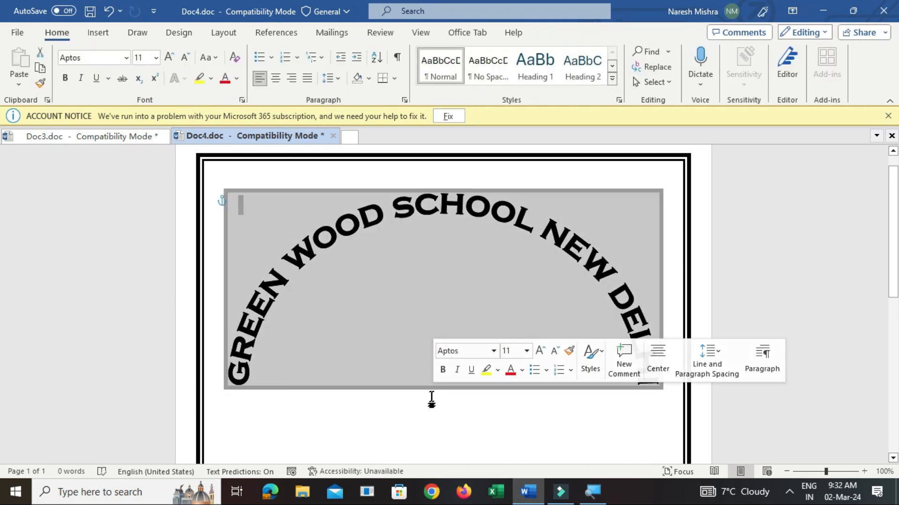
key("ctrl+e")
left_click(431, 400)
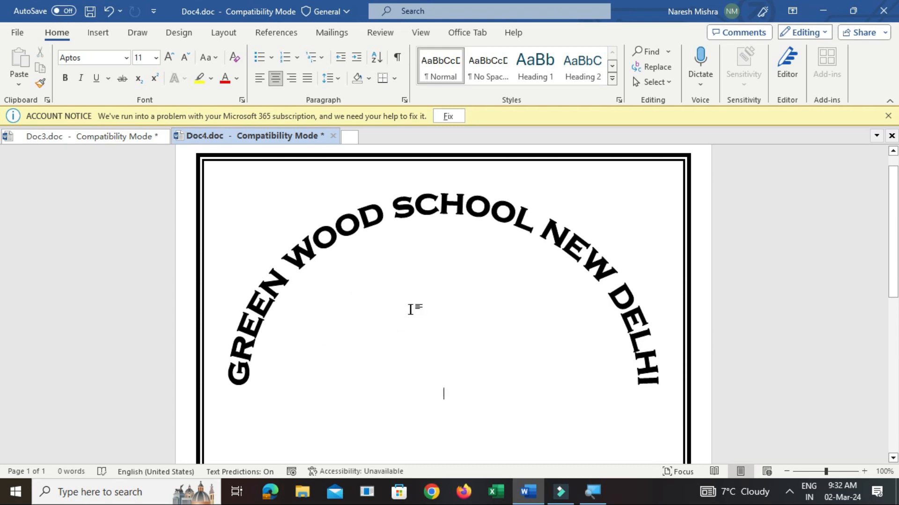
Insert the picture school.png from the Downloads folder
left_click(97, 33)
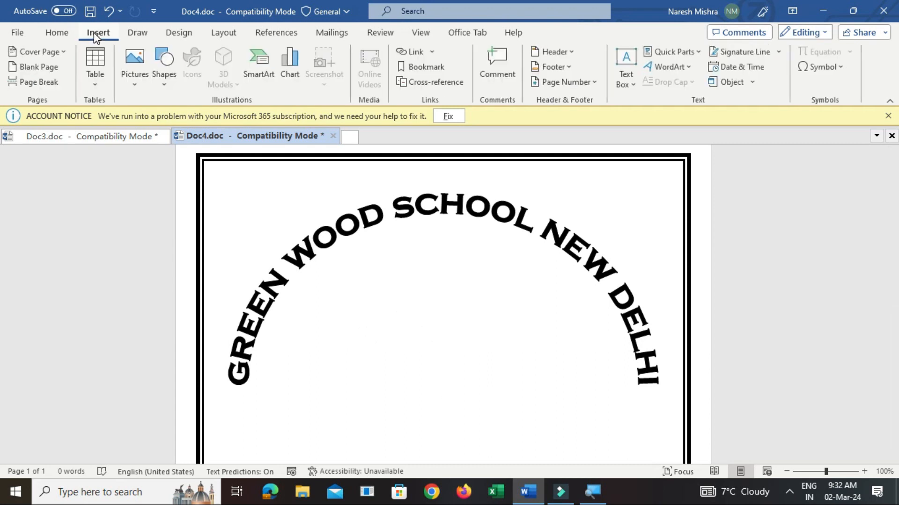
left_click(136, 85)
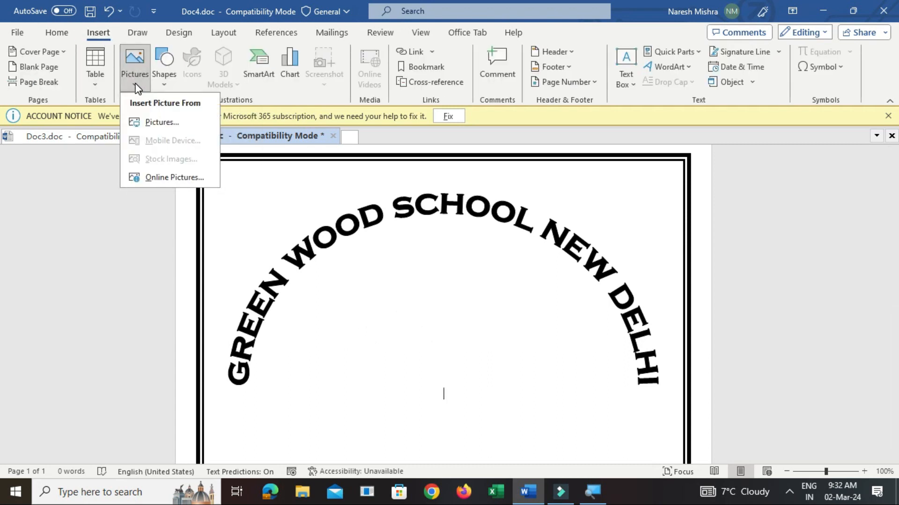
left_click(156, 123)
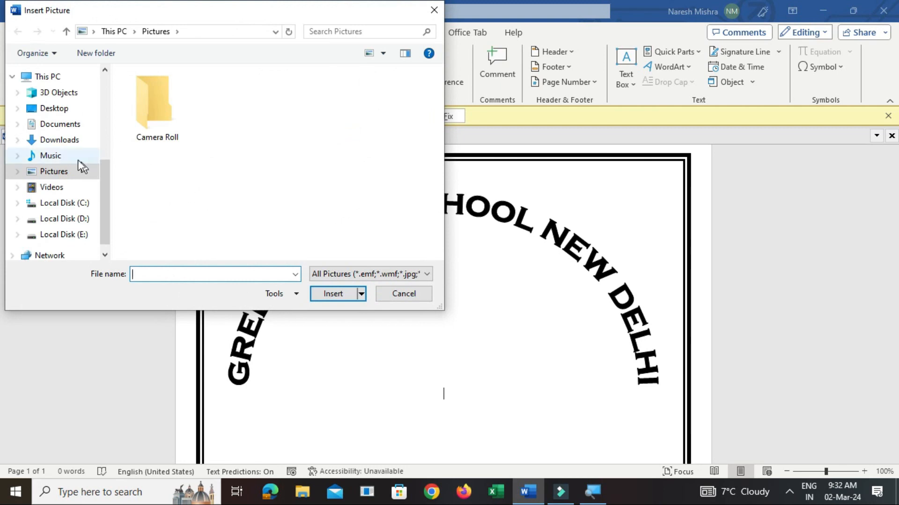
left_click(72, 140)
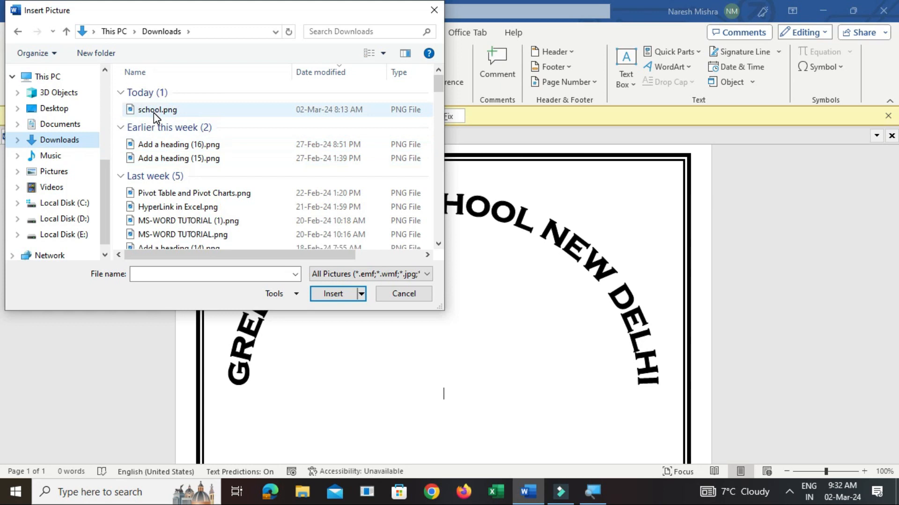
left_click(155, 113)
double_click(155, 113)
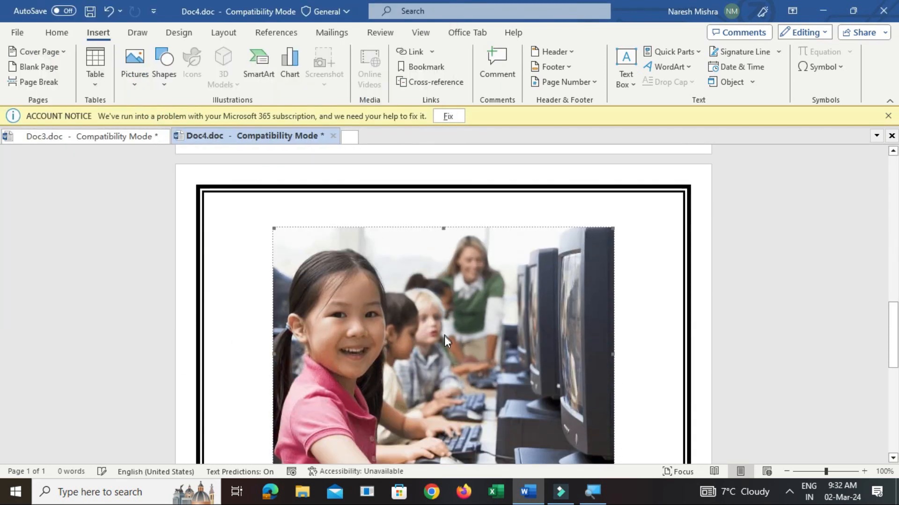
Shrink the school picture to about 2.24 by 3 inches and set its text wrapping to Tight
scroll(464, 414, "down", 3)
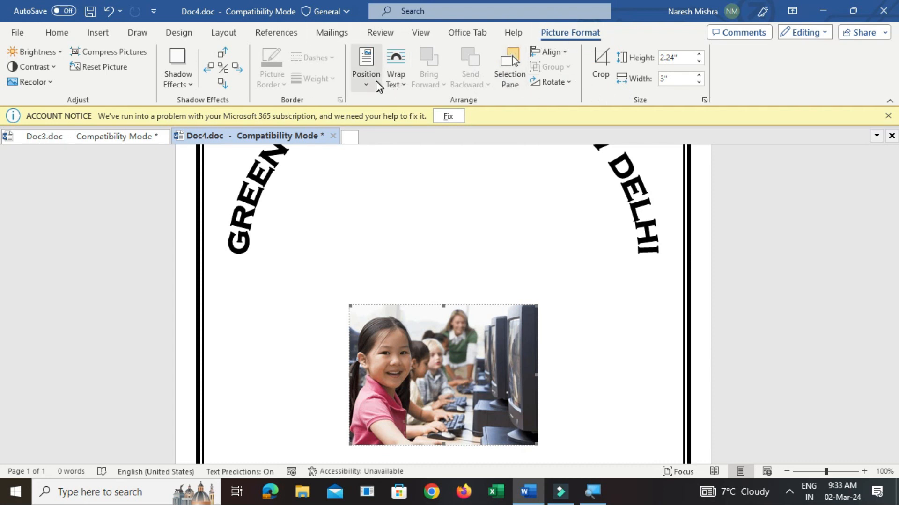
left_click(392, 88)
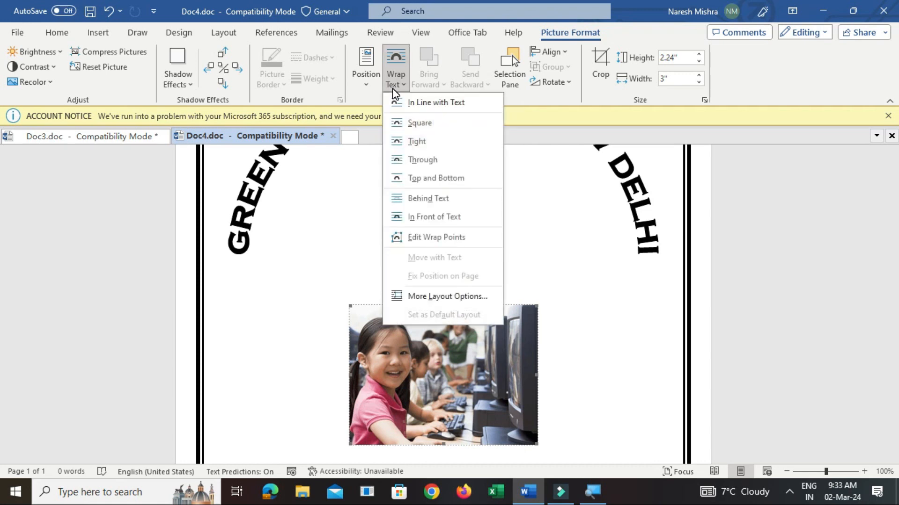
left_click(415, 141)
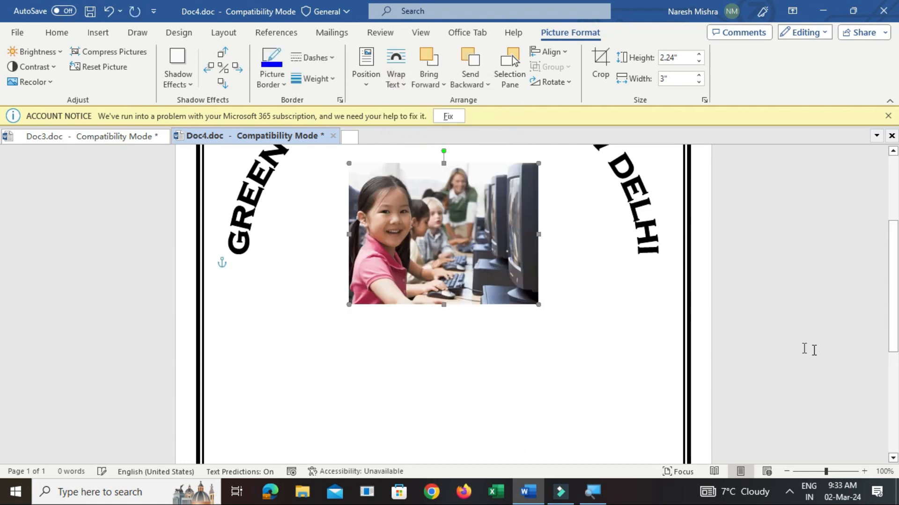
Move the school picture to the middle of the space inside the arched title and deselect it
scroll(3, 290, "up", 4)
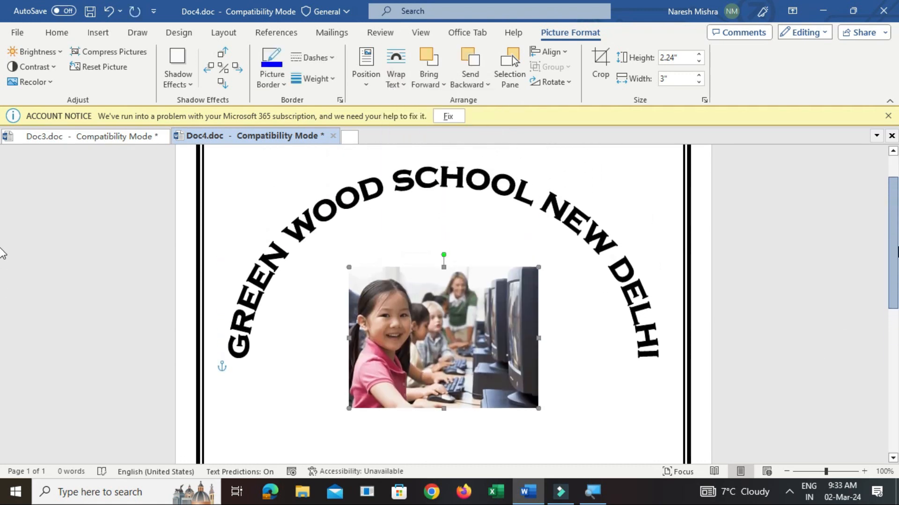
left_click_drag(472, 356, 452, 376)
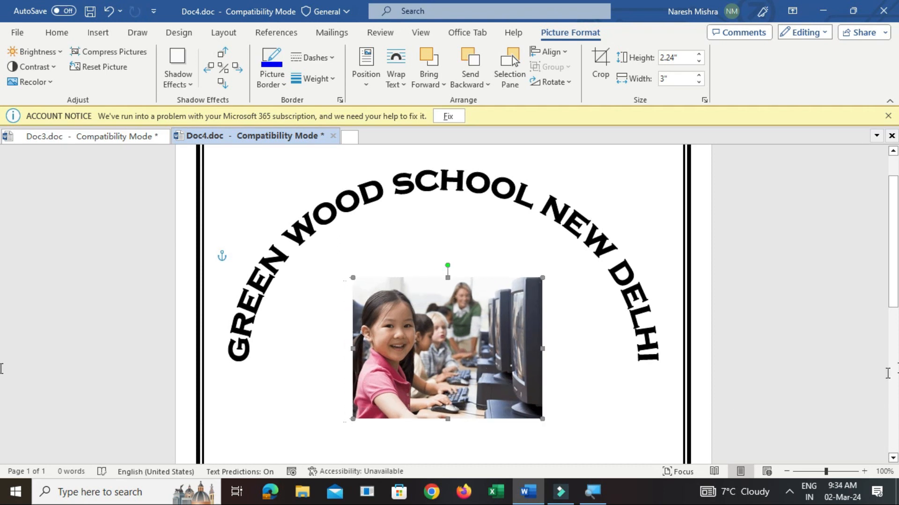
left_click(851, 274)
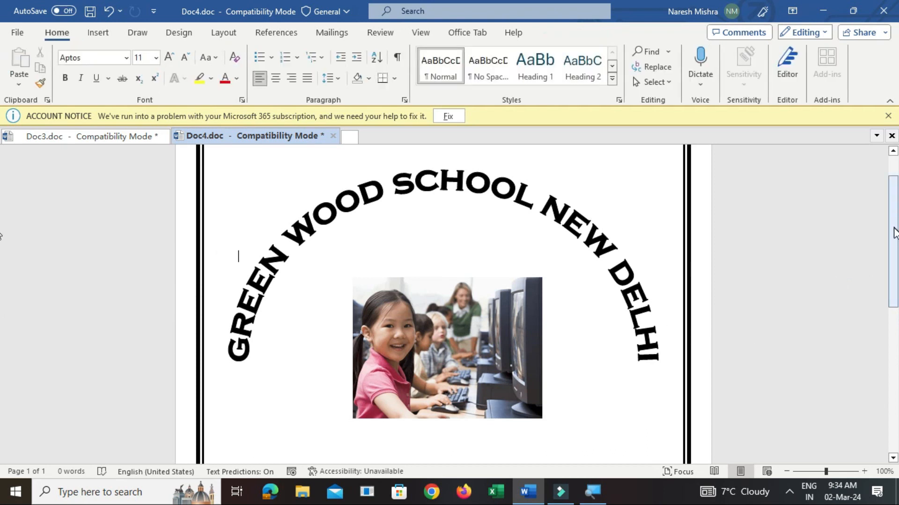
Start a centered text line below the picture in Amasis MT Pro Black at size 16
scroll(894, 241, "down", 2)
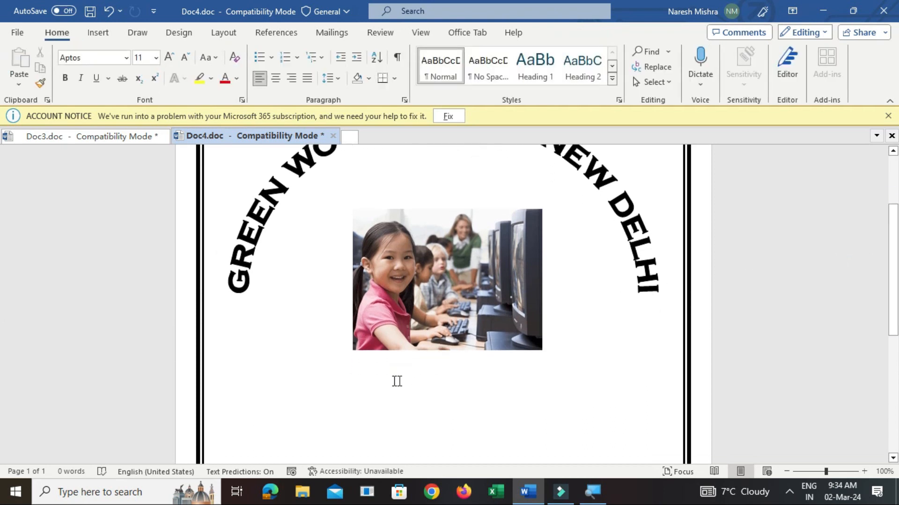
left_click(251, 393)
left_click(276, 78)
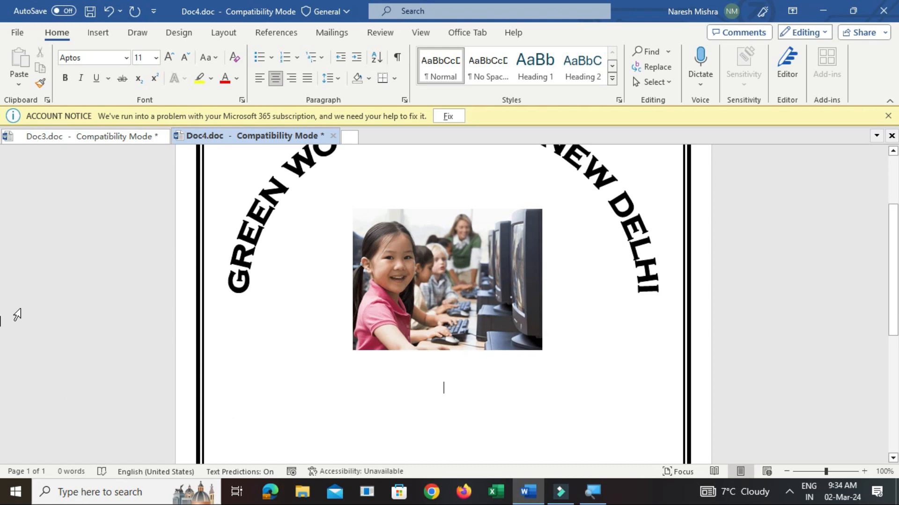
left_click(129, 61)
left_click(125, 61)
left_click(125, 60)
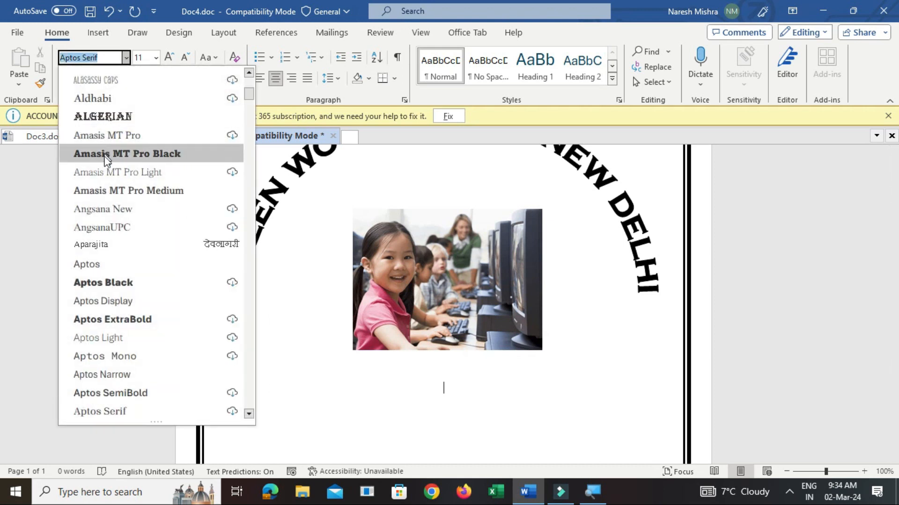
left_click(105, 158)
left_click(156, 58)
left_click(145, 171)
Add a "Name" line and a "Class" line below the picture, each filled out with dashes to matching length
type("Name")
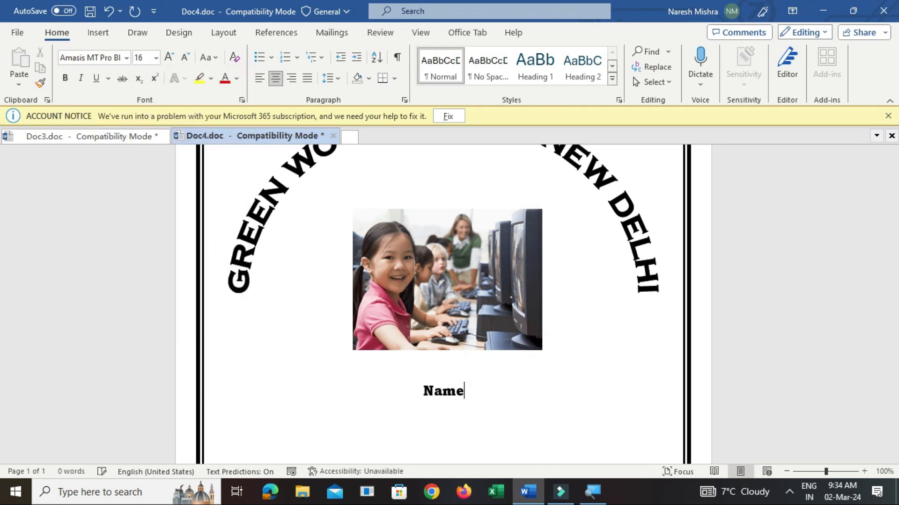
type("-------------------------")
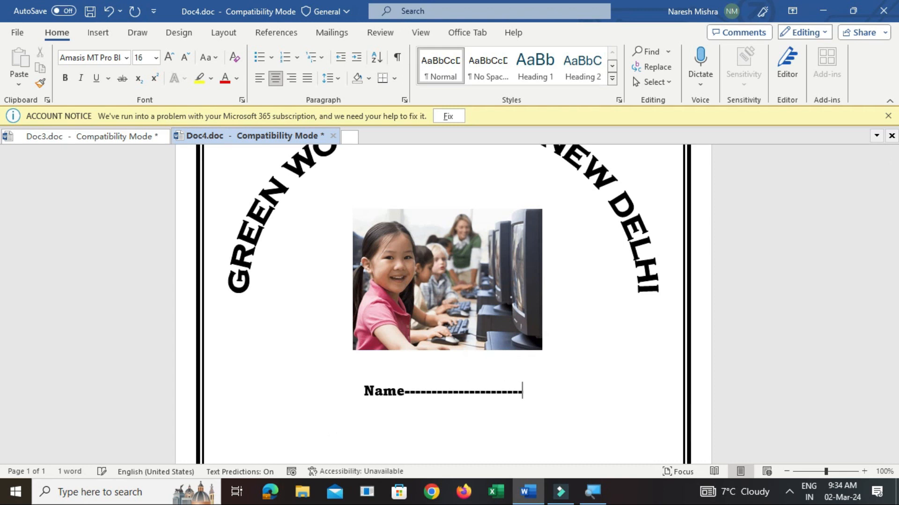
type("----- ")
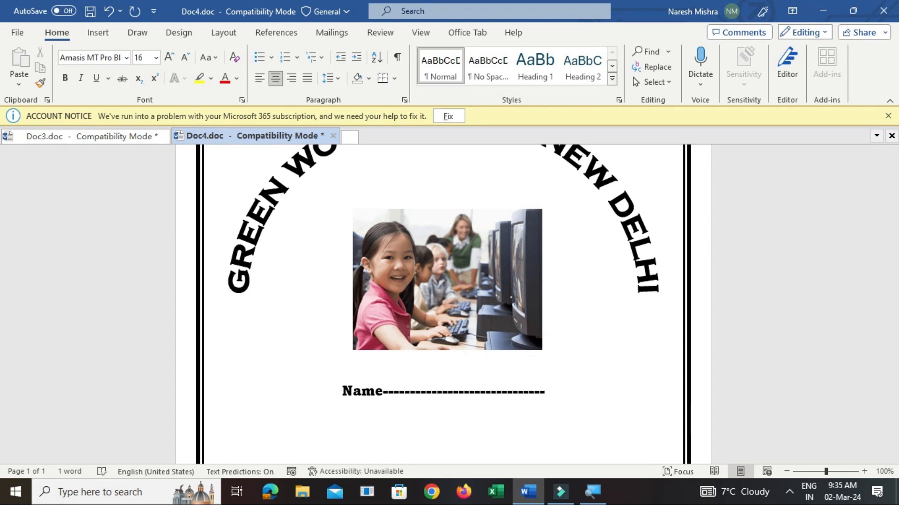
type("Class--------------------------------")
key("BackSpace")
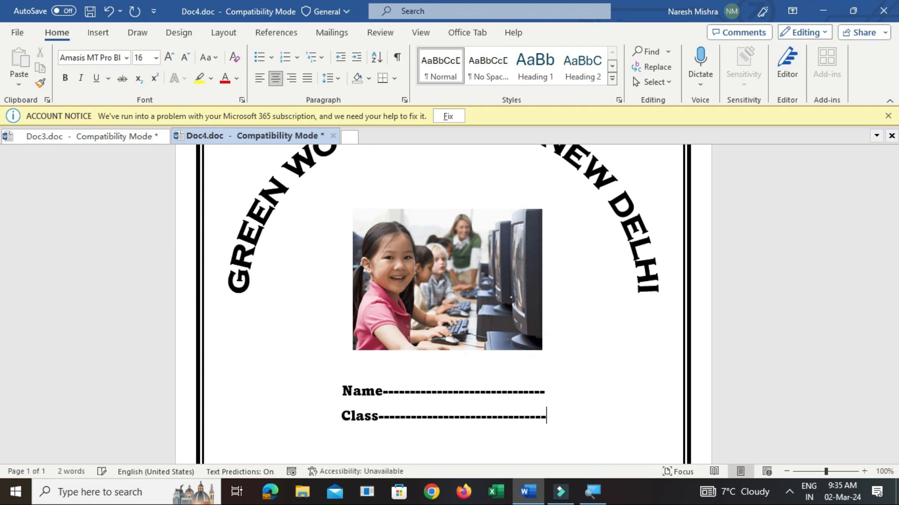
Add dashed "Roll No" and "Registration No" lines below Class, continuing the last with a full row of dashes
key("Return")
type("Roll No-")
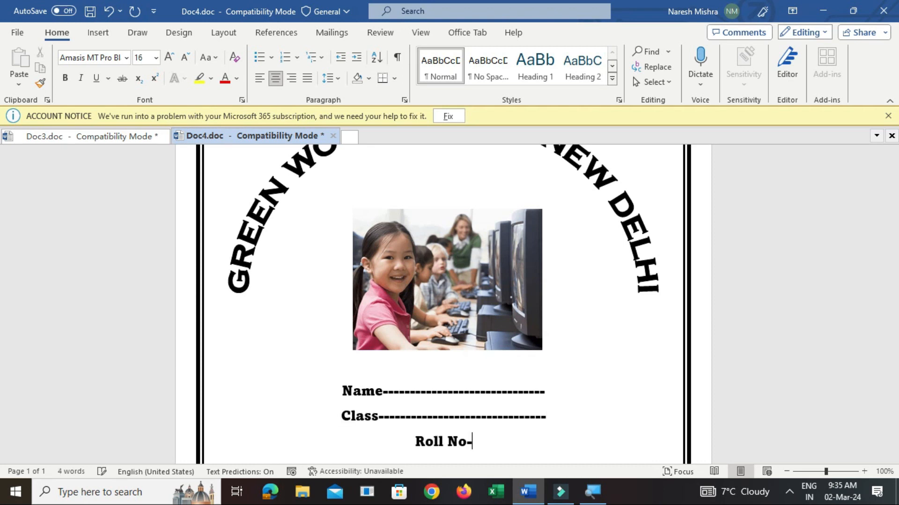
type("-----------------------------")
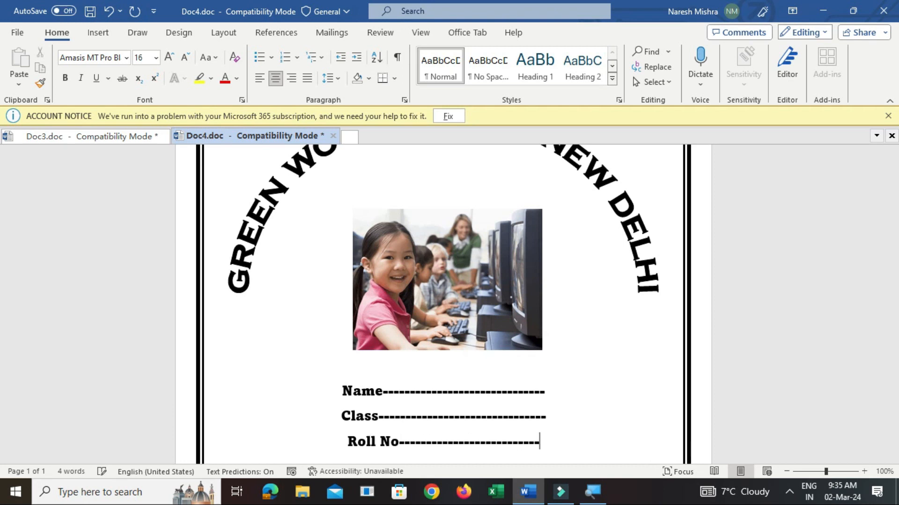
type("--")
key("Return")
type("Registration N")
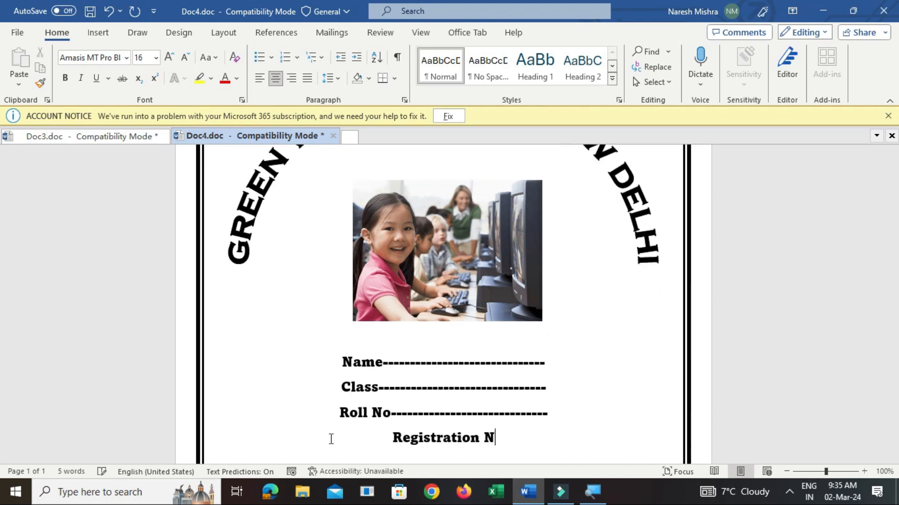
type("o--------------------------------------------------------")
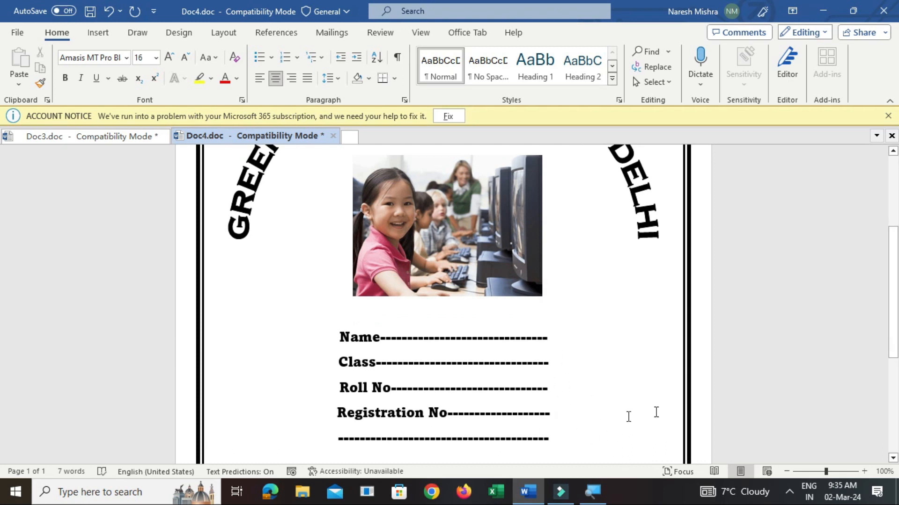
Leave several blank lines below the dashed rows and add a left-aligned line with "Date--" at its start and "Signature" at its far end
left_click_drag(894, 314, 894, 347)
left_click(460, 388)
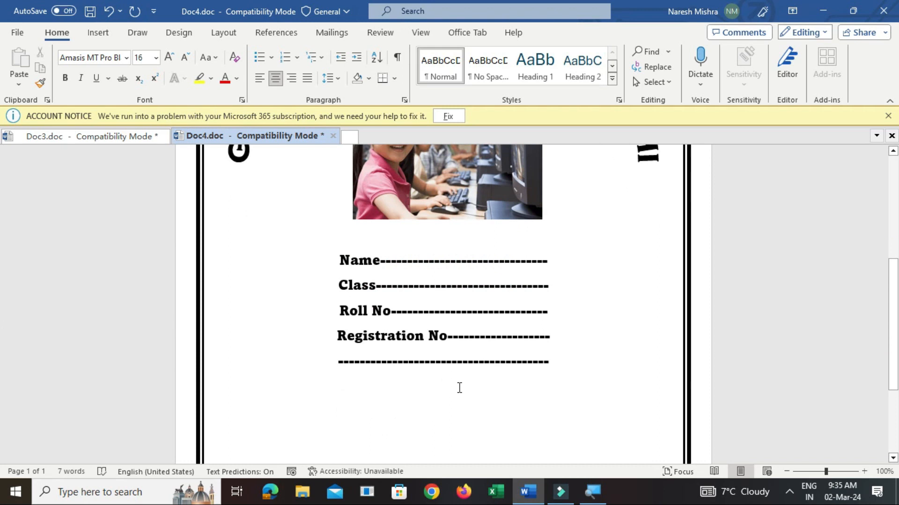
key("Return")
key("Return")
key("Return")
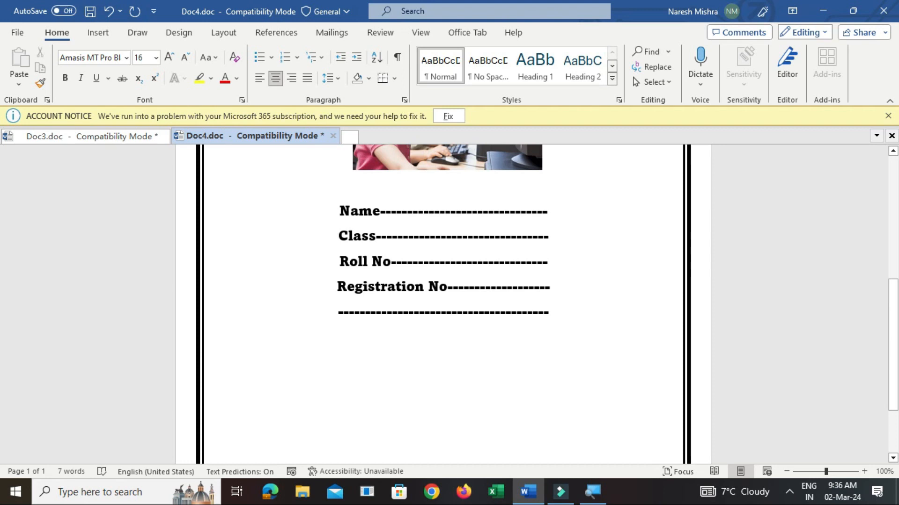
key("Return")
key("Return")
key("Return")
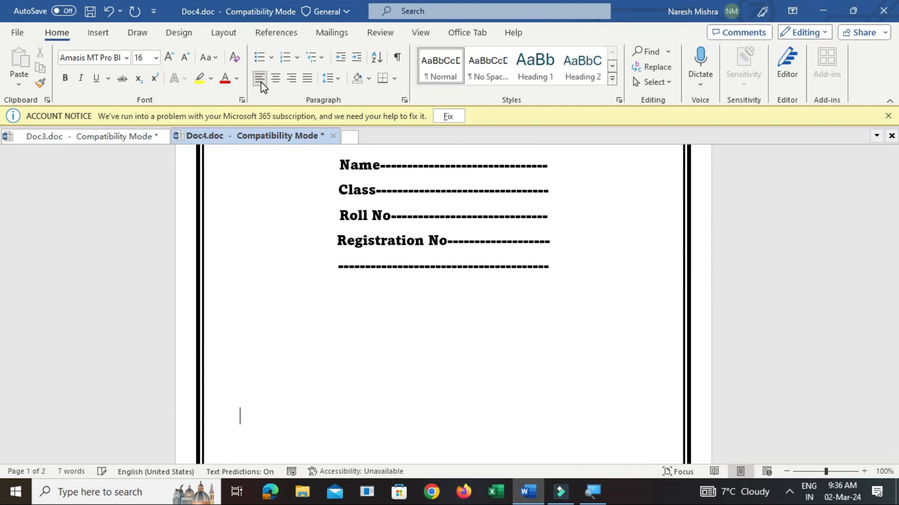
scroll(274, 391, "down", 1)
type("Date--")
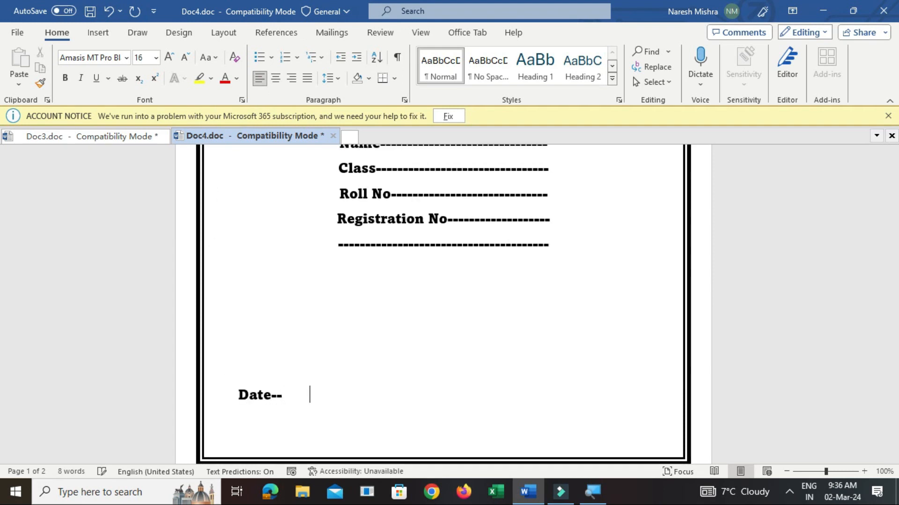
type("Signature")
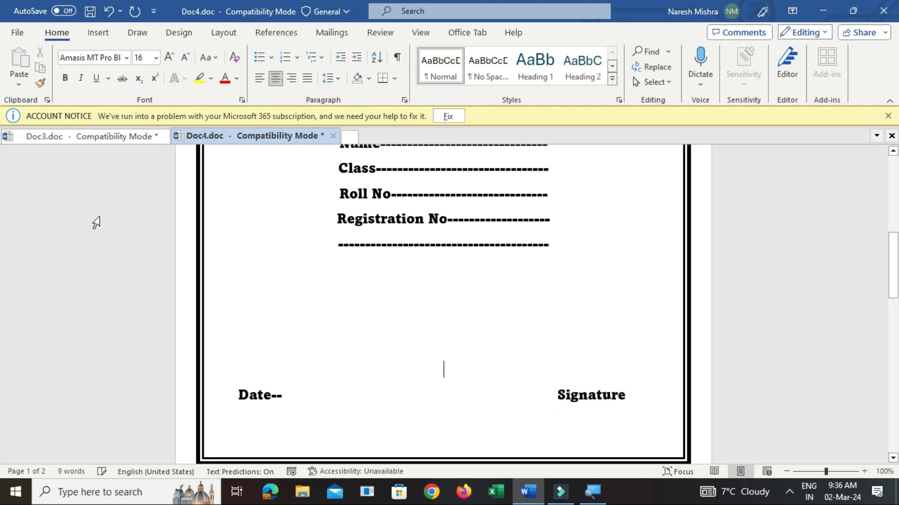
Draw a straight horizontal line about 1.23" long just above the word Signature, center it over the word and deselect it
left_click(95, 33)
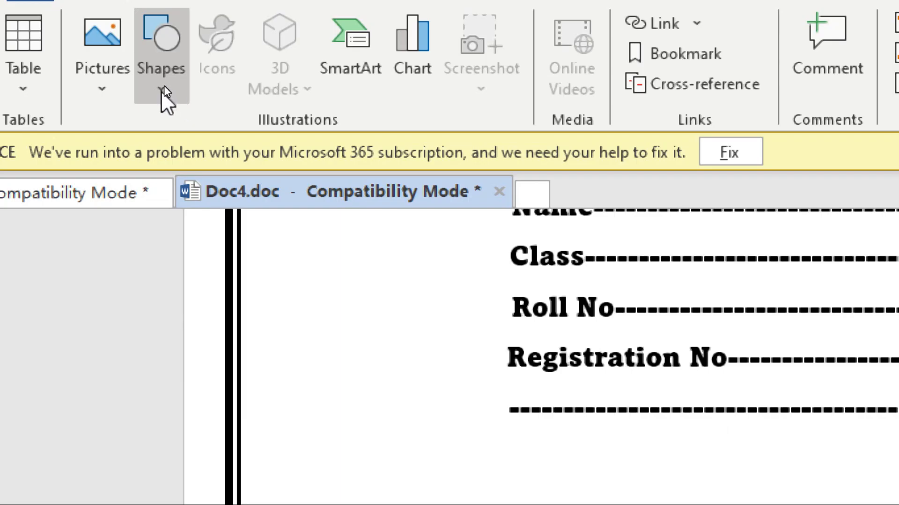
left_click(160, 89)
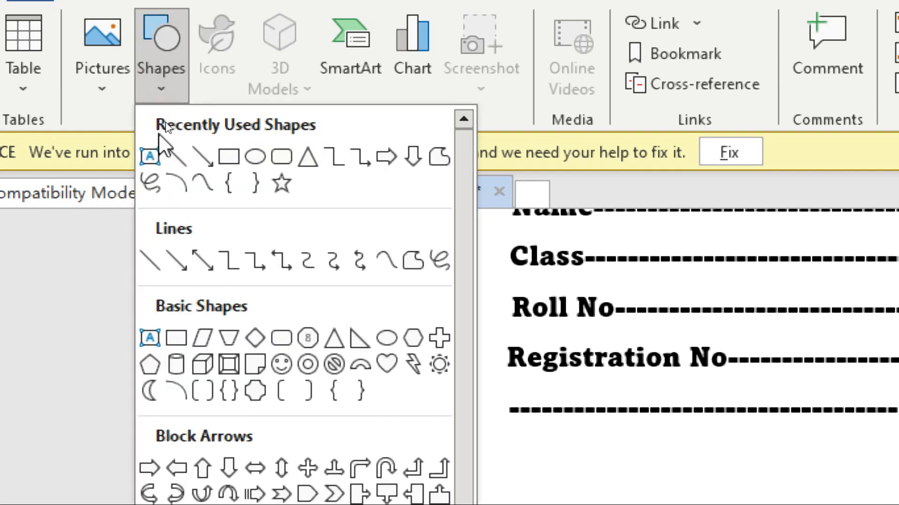
left_click(177, 154)
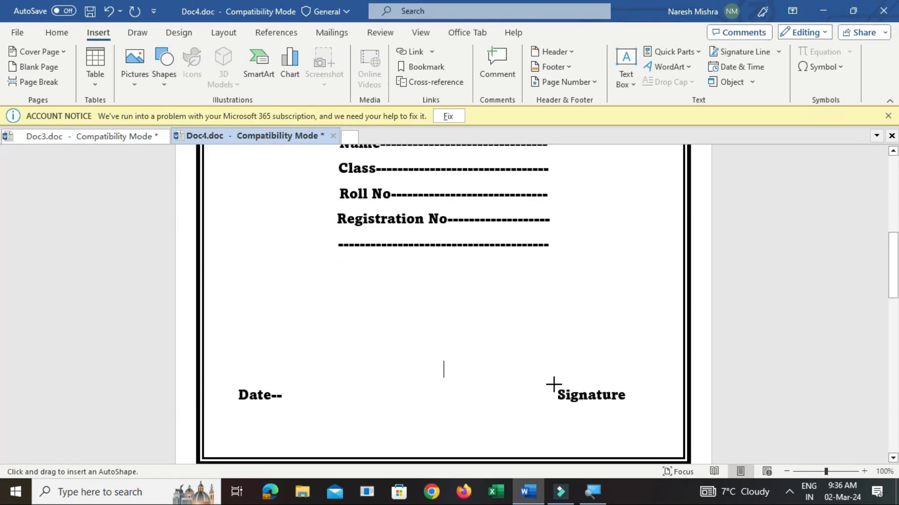
left_click_drag(553, 385, 632, 384)
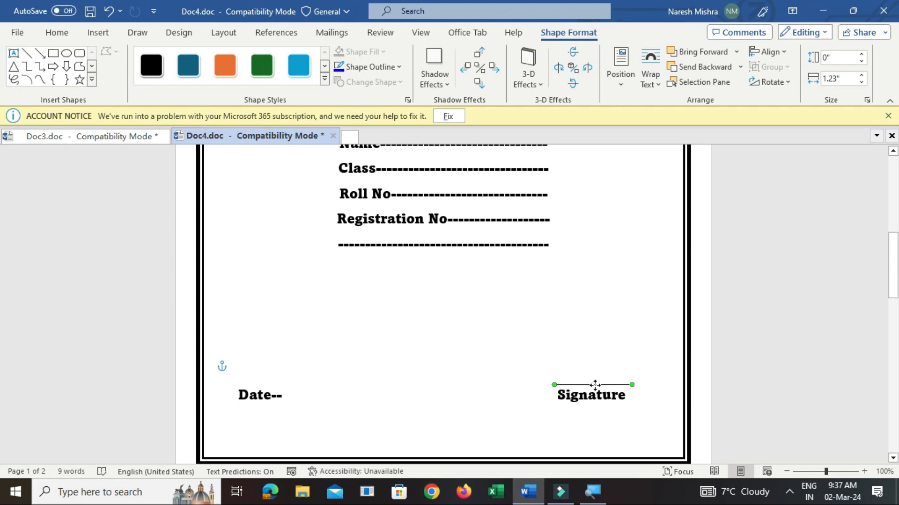
left_click_drag(592, 384, 587, 386)
left_click(645, 360)
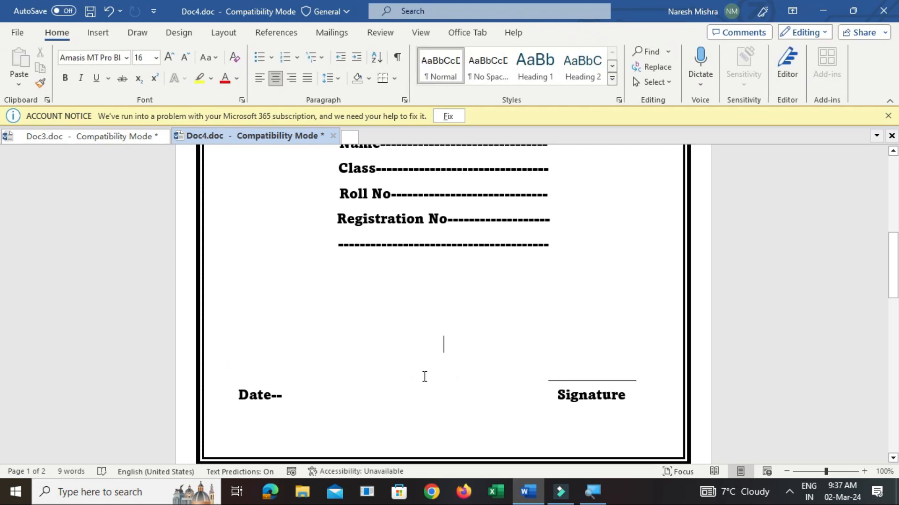
Set the font size of the student-detail lines from Name to the full dashed row to 18, and select the school picture
left_click_drag(895, 276, 895, 277)
mouse_move(0, 278)
left_mouse_down()
mouse_move(0, 201)
mouse_move(2, 267)
mouse_move(841, 380)
mouse_move(817, 472)
left_mouse_up()
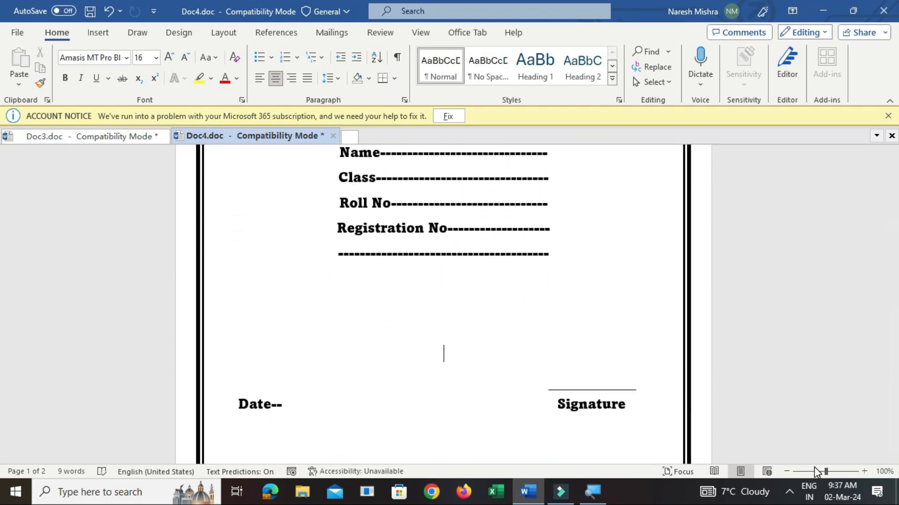
left_click(813, 473)
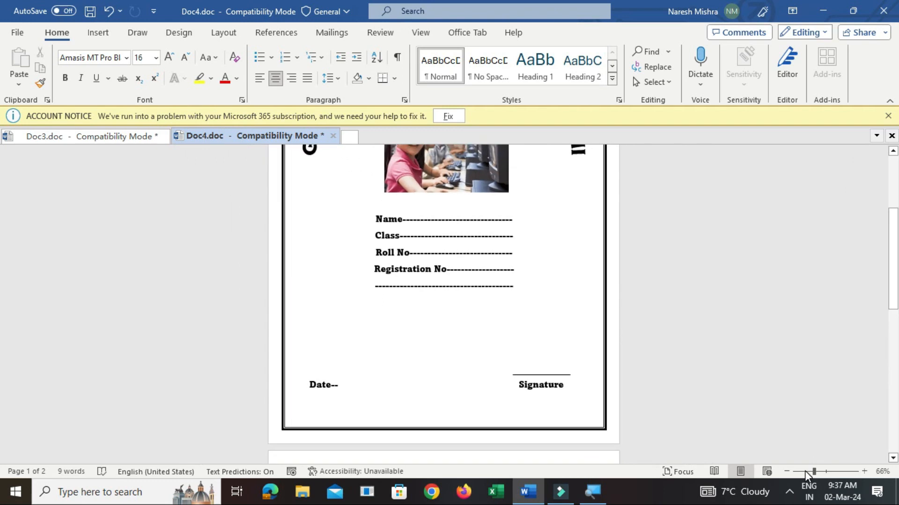
left_click_drag(894, 265, 897, 229)
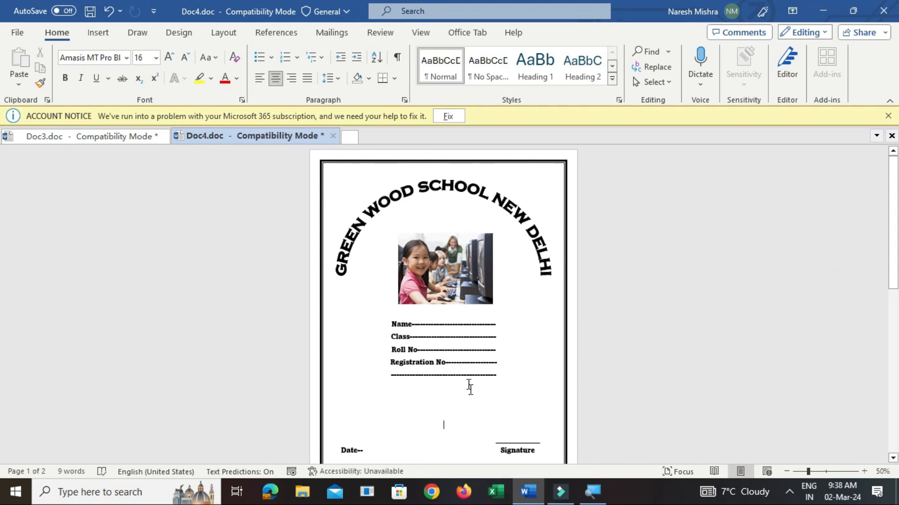
left_click_drag(500, 373, 388, 326)
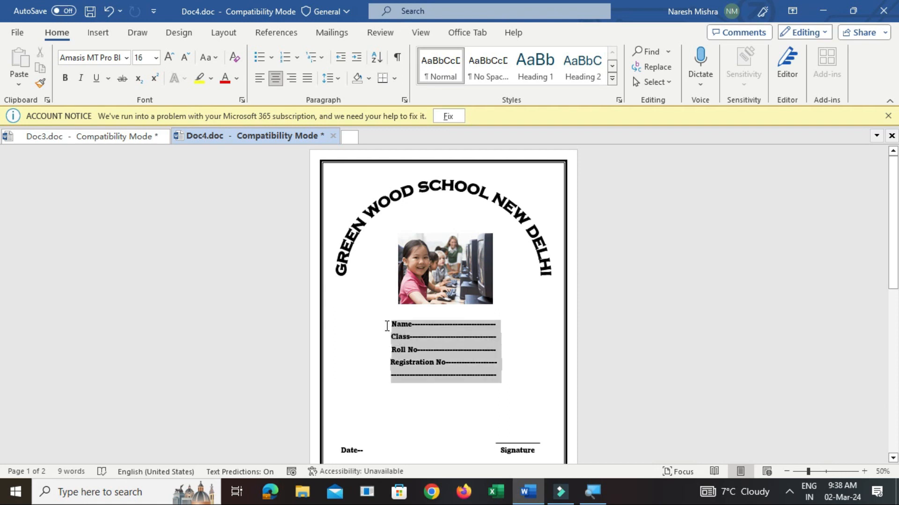
left_click(156, 58)
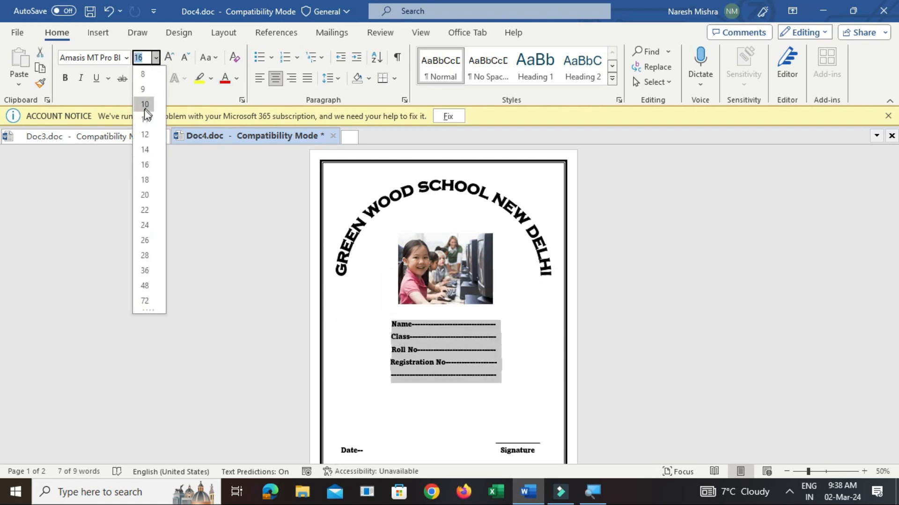
left_click(145, 181)
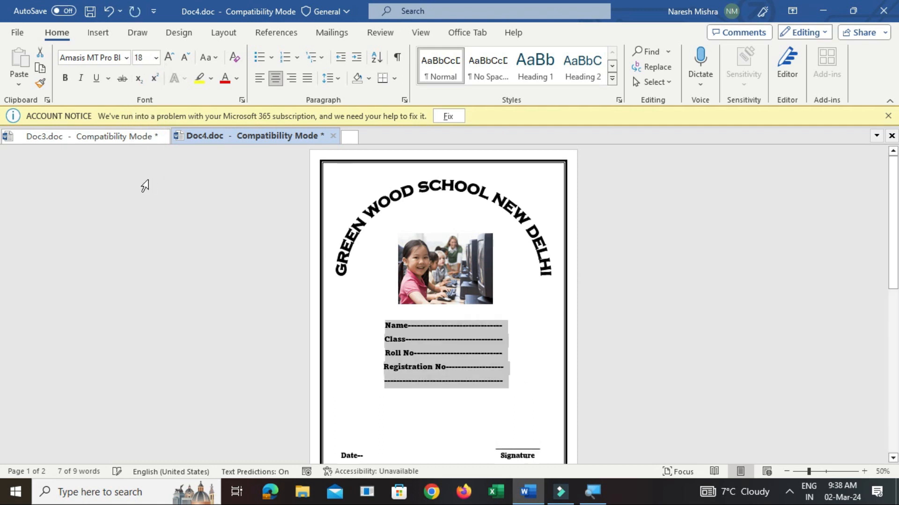
left_click(473, 272)
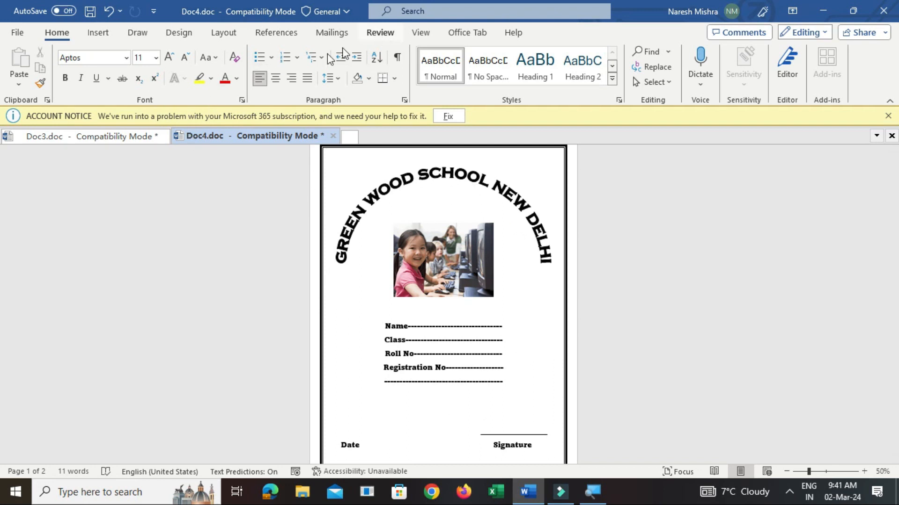
Fill the page background with a two-color horizontal gradient, dark gray as Color 2, using the variant that darkens toward the bottom
left_click(183, 38)
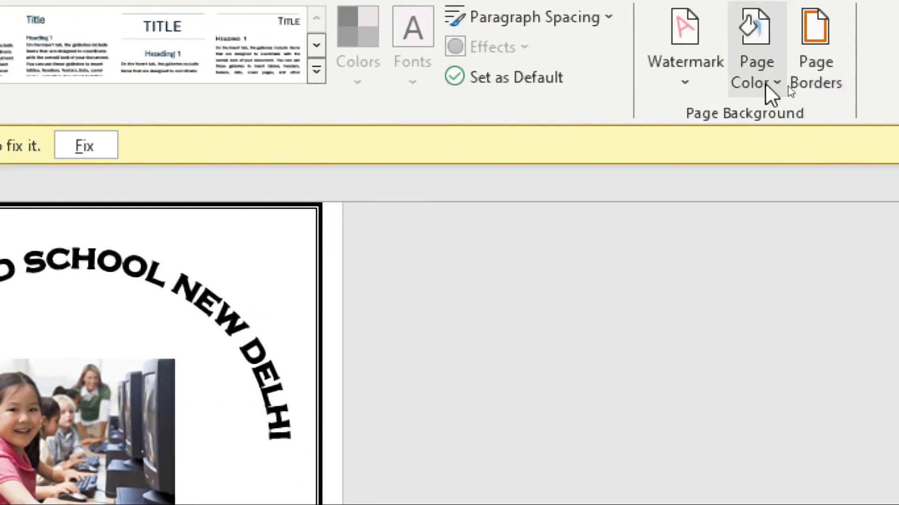
left_click(764, 86)
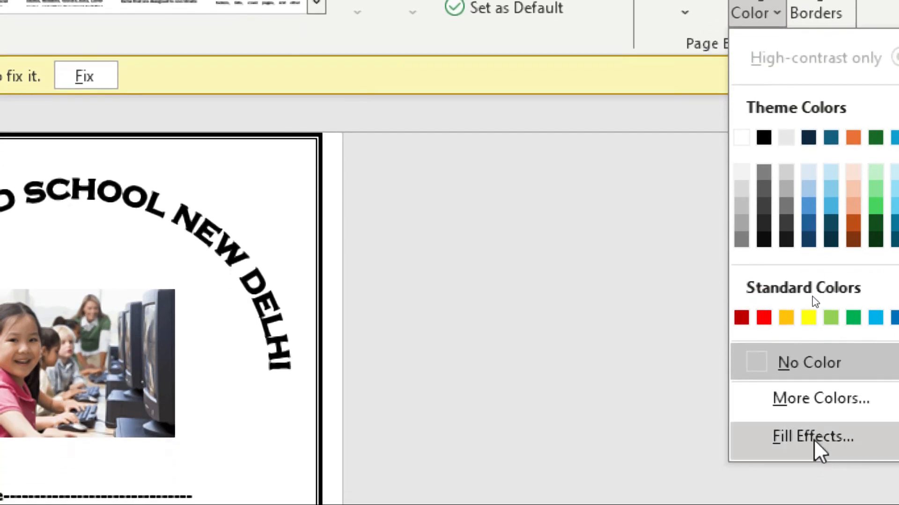
left_click(811, 444)
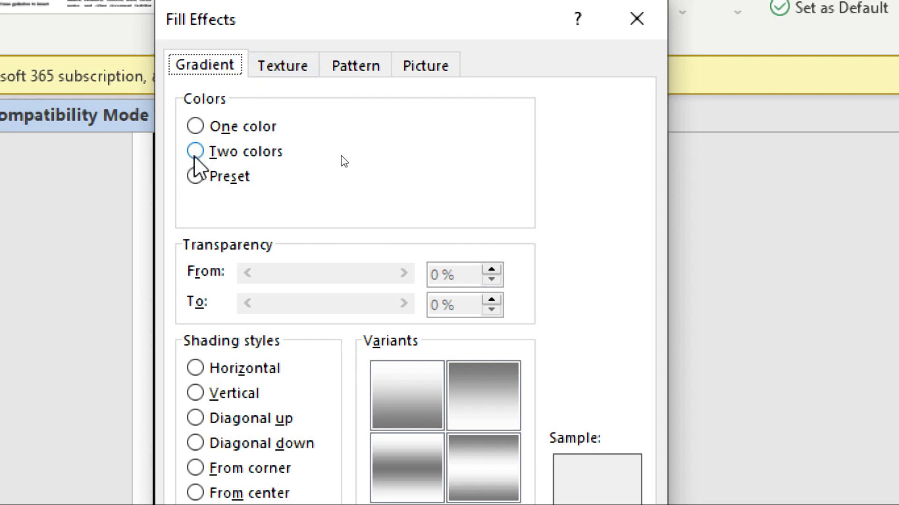
left_click(195, 151)
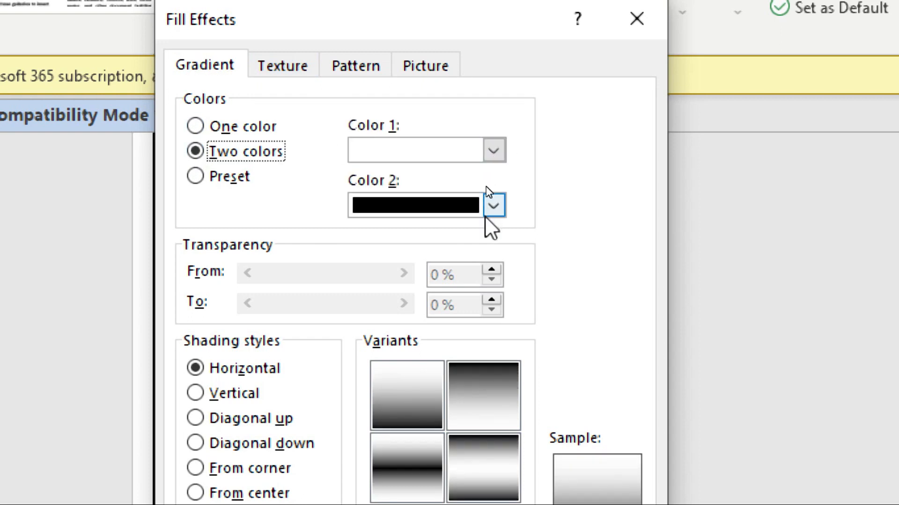
left_click(494, 205)
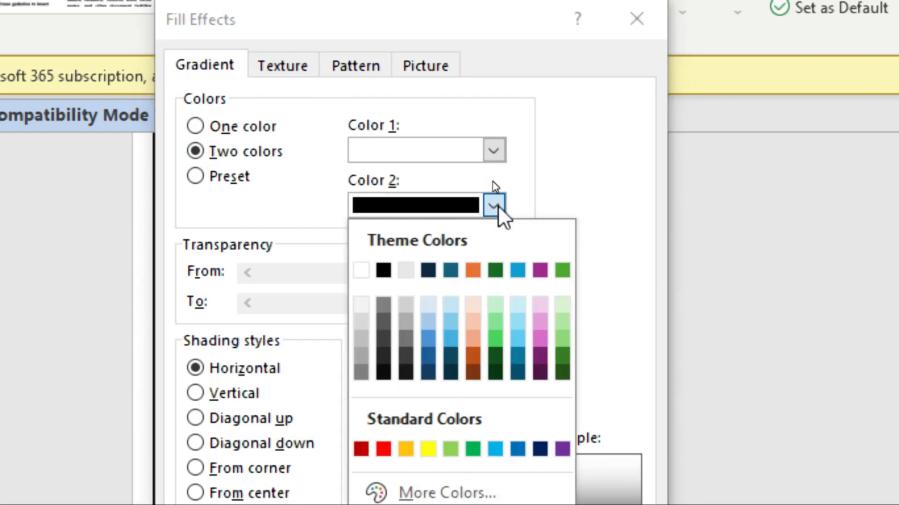
left_click(361, 372)
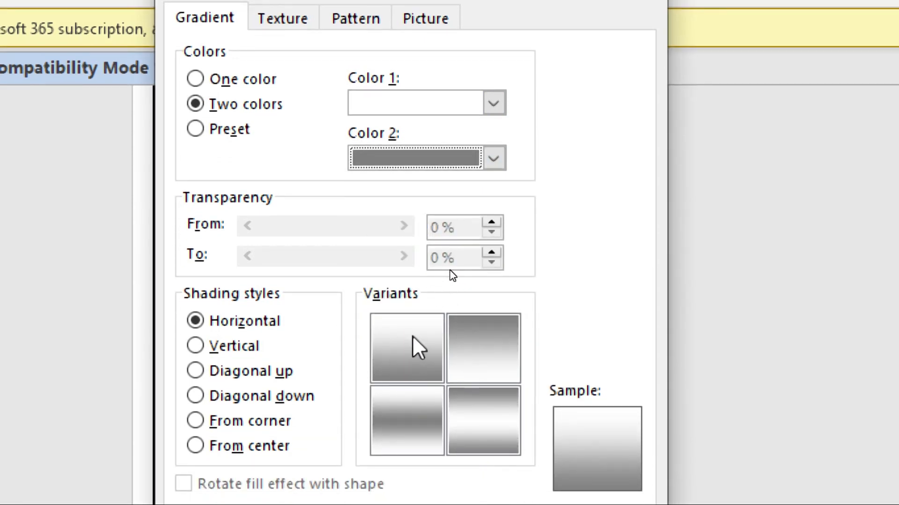
left_click(412, 365)
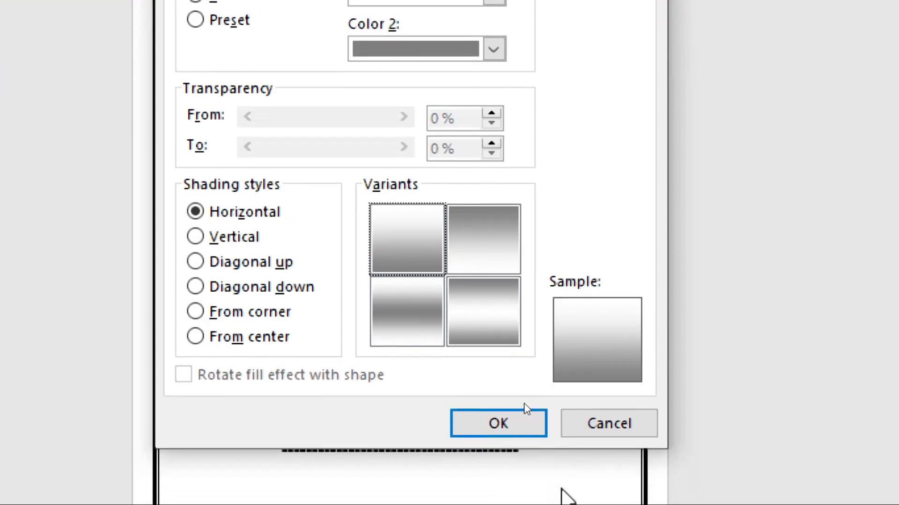
left_click(510, 409)
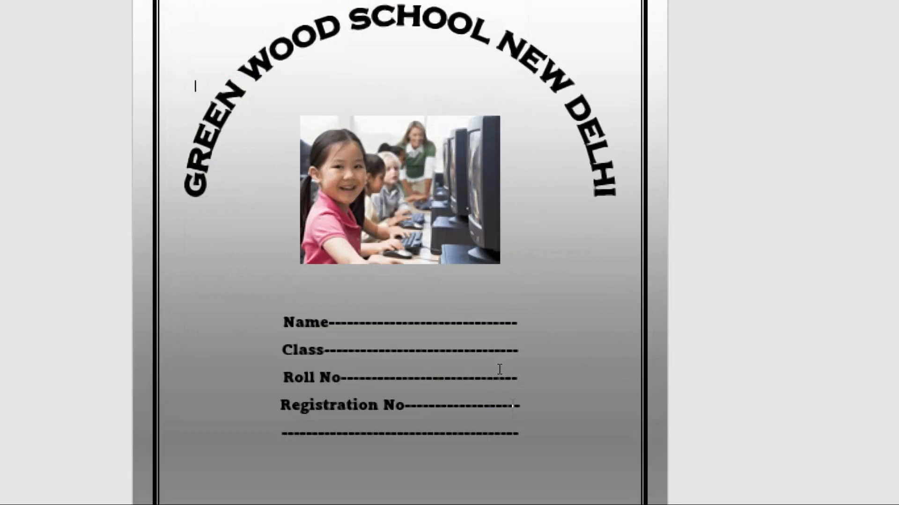